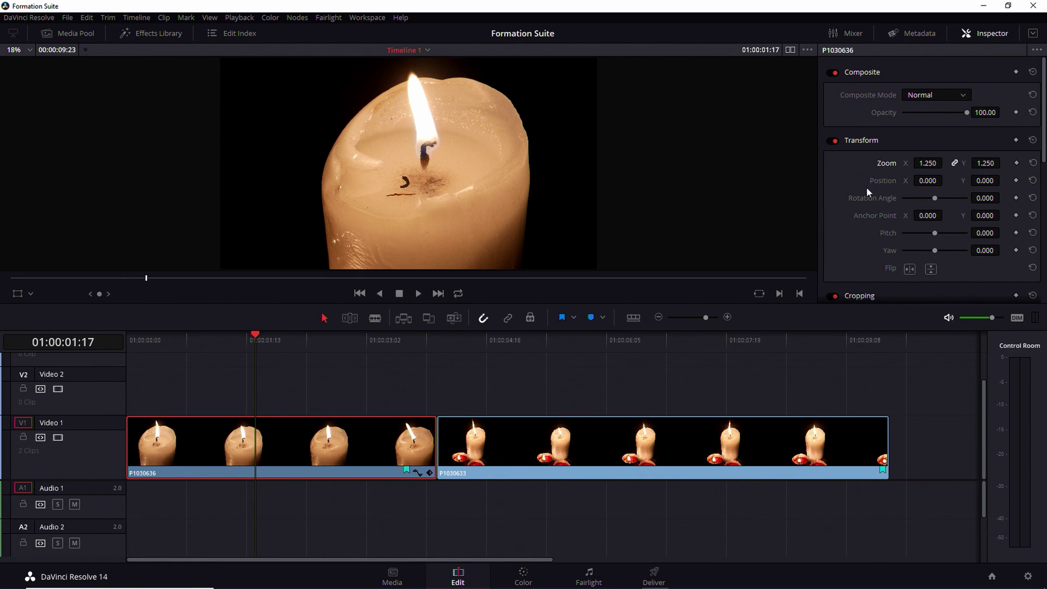
Set the first candle clip's zoom to 1.000 in X and Y.
click(994, 166)
text(1)
key(Return)
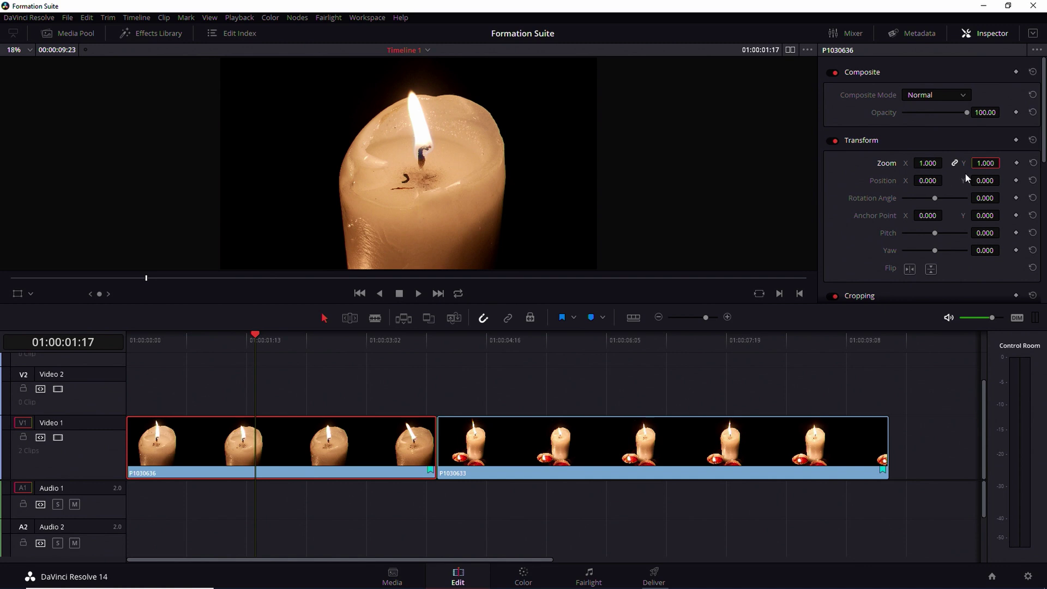
Keyframe the first clip's zoom at 1.000 on its first frame and at 1.150 further along the clip.
key(Home)
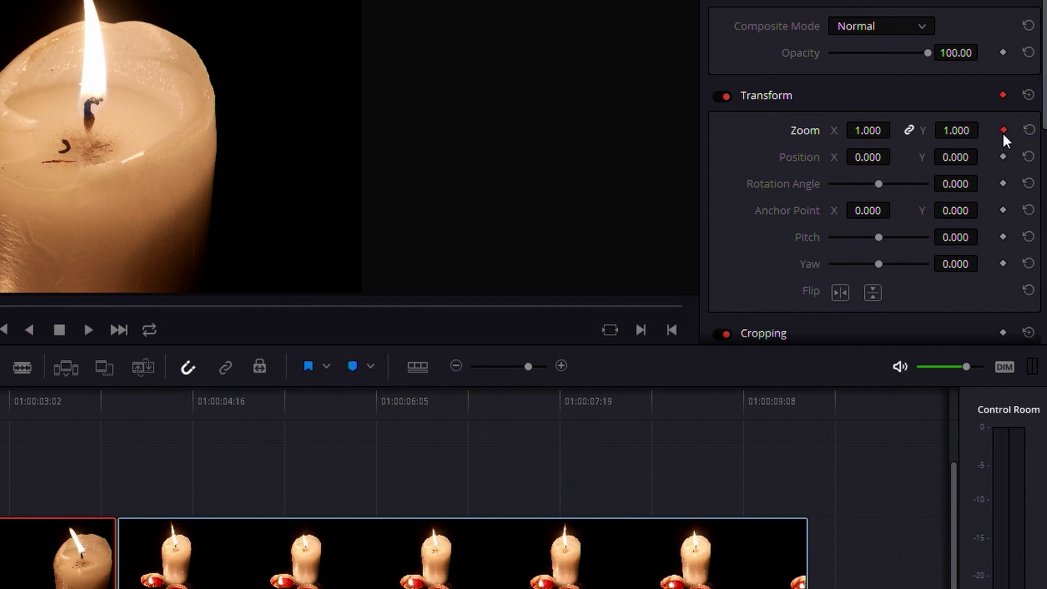
click(1003, 95)
click(1003, 94)
click(1003, 128)
drag(0, 404, 3, 404)
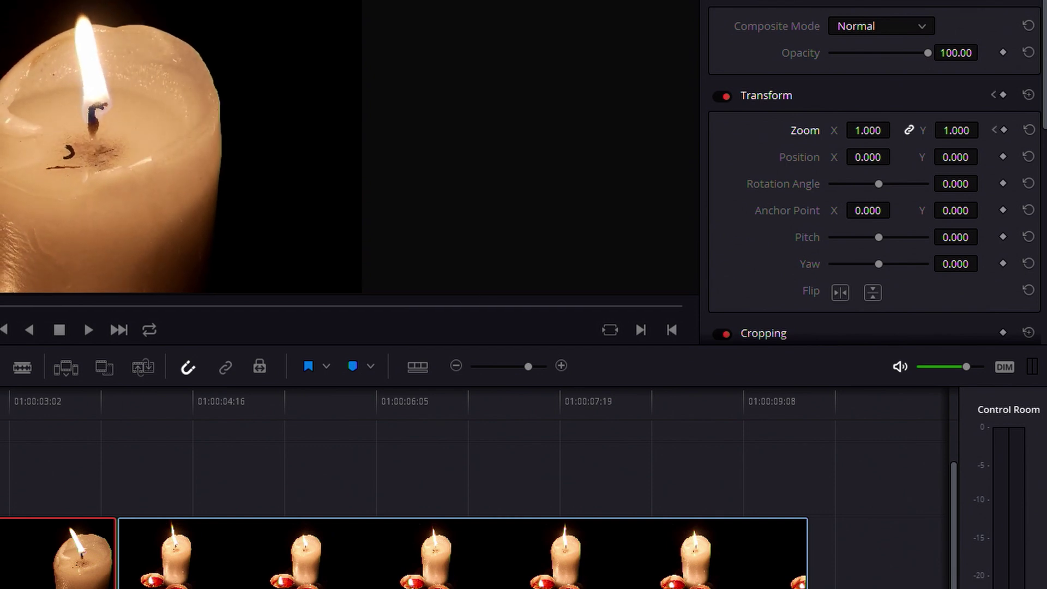
drag(872, 130, 921, 130)
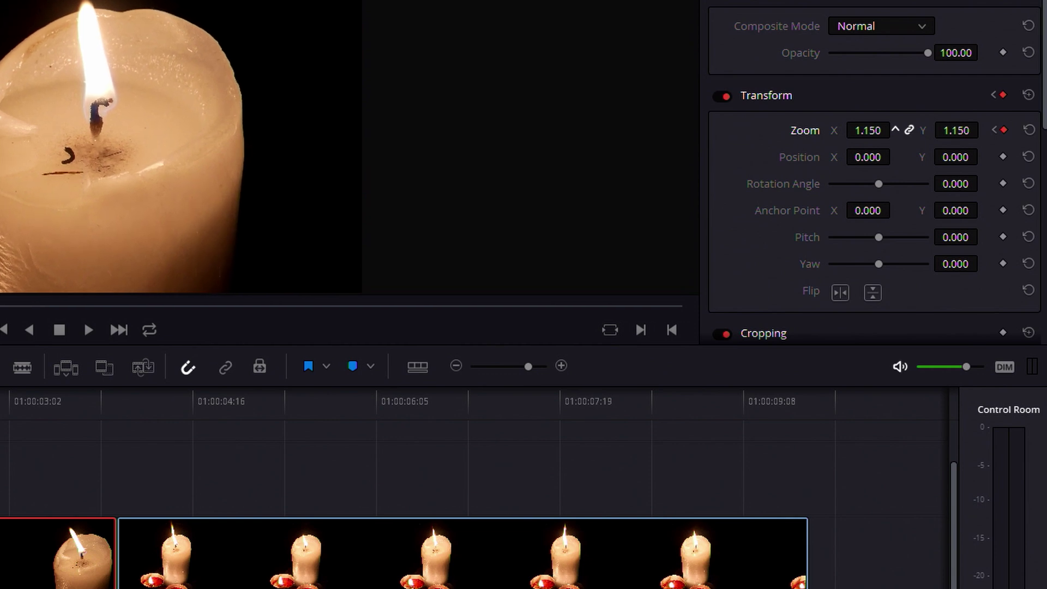
Step between the two zoom keyframes, play back the zoom animation, and return to the start of the timeline.
click(996, 130)
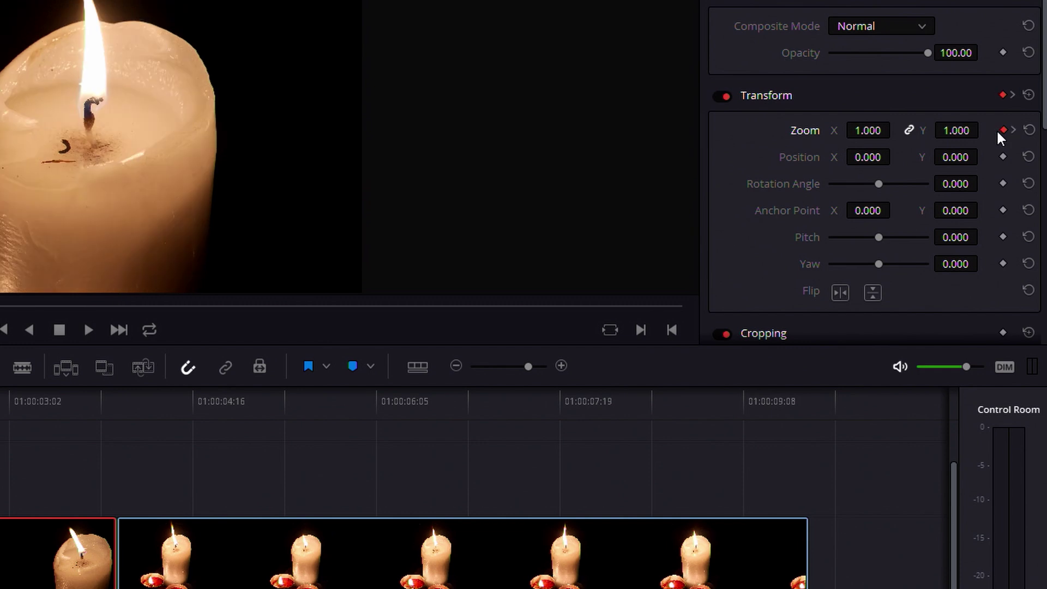
click(1010, 129)
click(994, 129)
click(1011, 129)
click(996, 130)
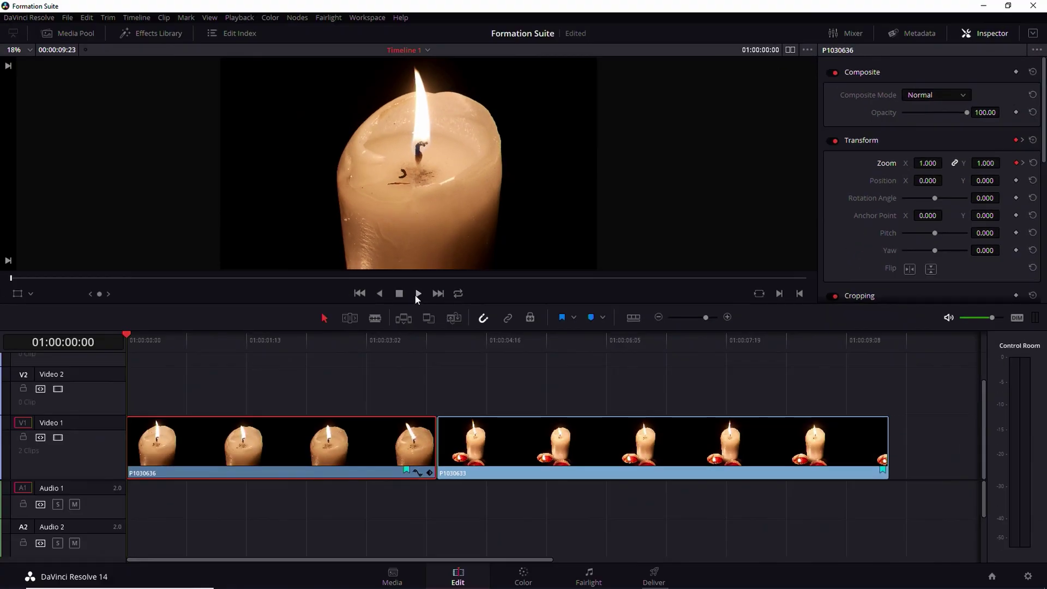
click(418, 293)
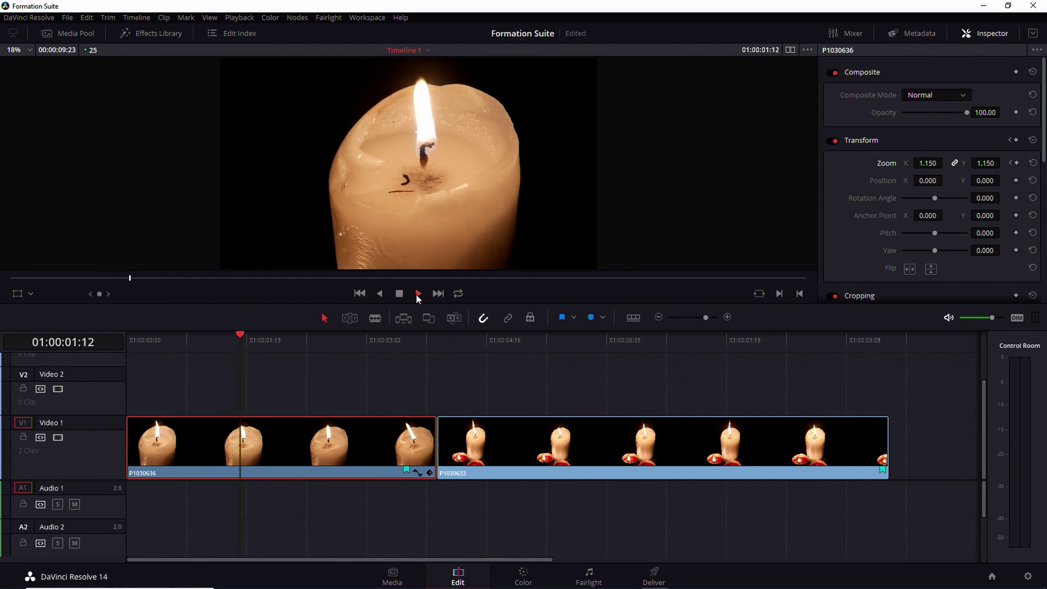
click(400, 294)
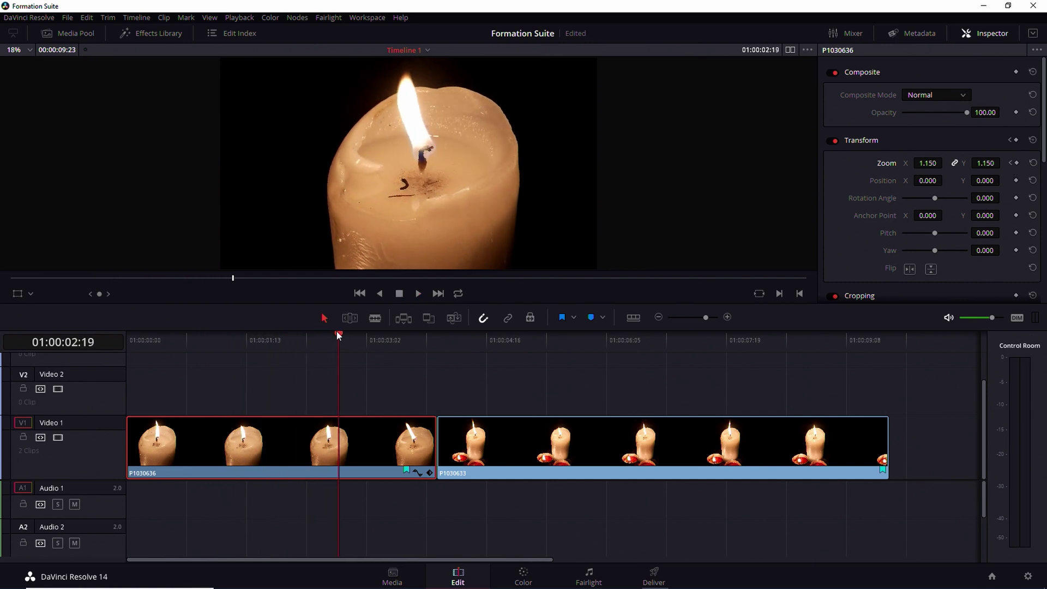
drag(340, 334, 118, 366)
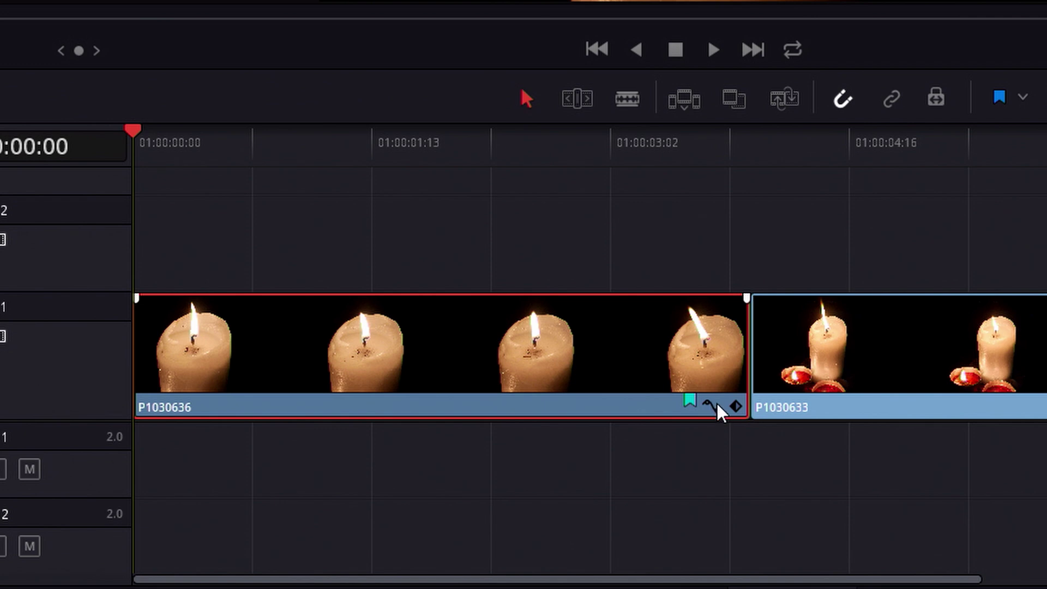
Show the first clip's keyframe track and move its second Transform keyframe earlier, to about 01:02.
click(737, 410)
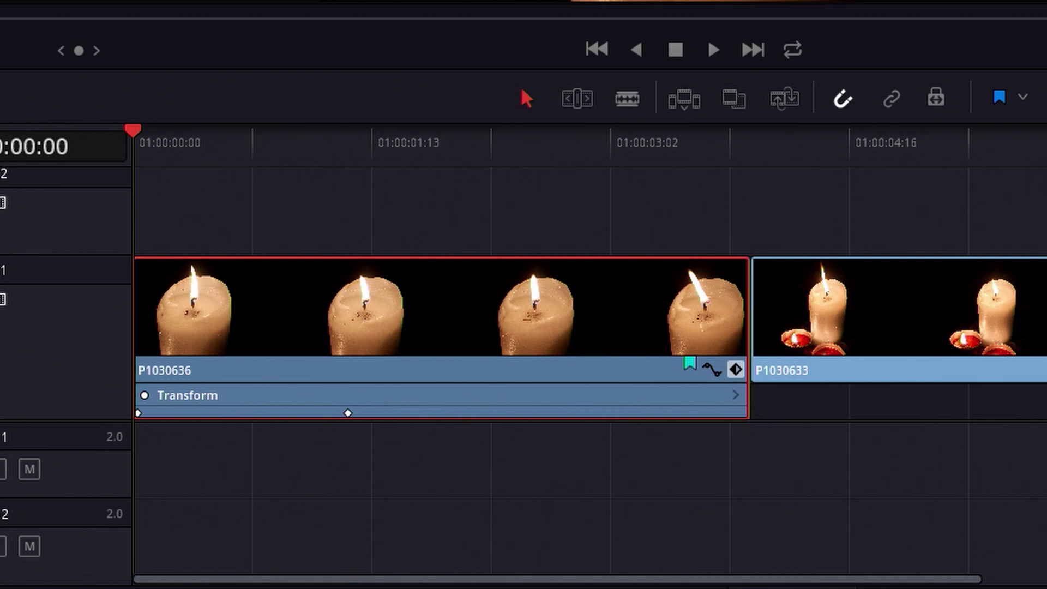
key(])
key([)
drag(348, 414, 299, 426)
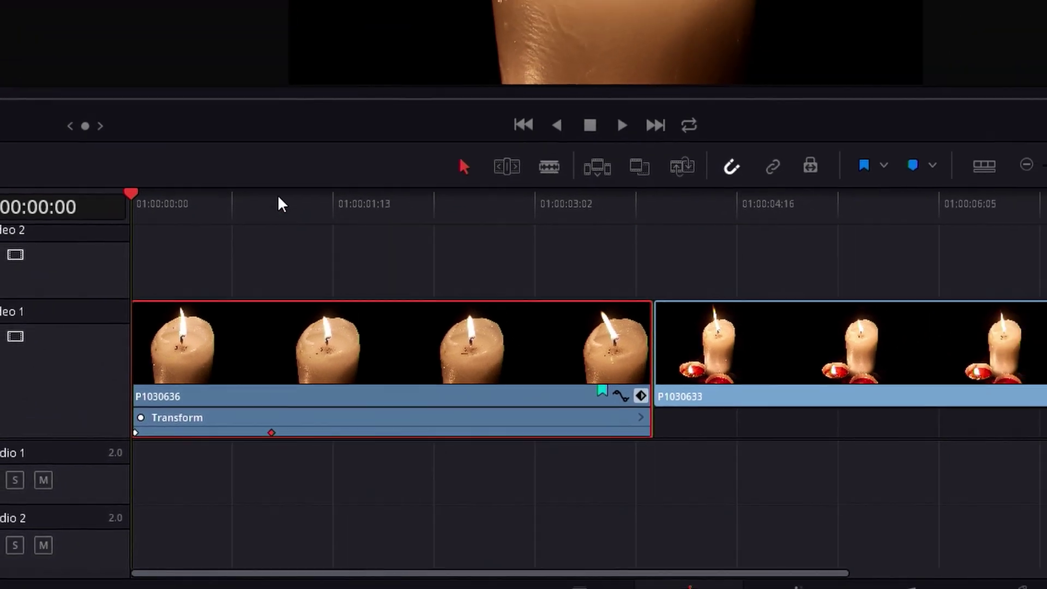
At the second keyframe, switch the clip's Transform off and back on to compare the picture.
click(301, 143)
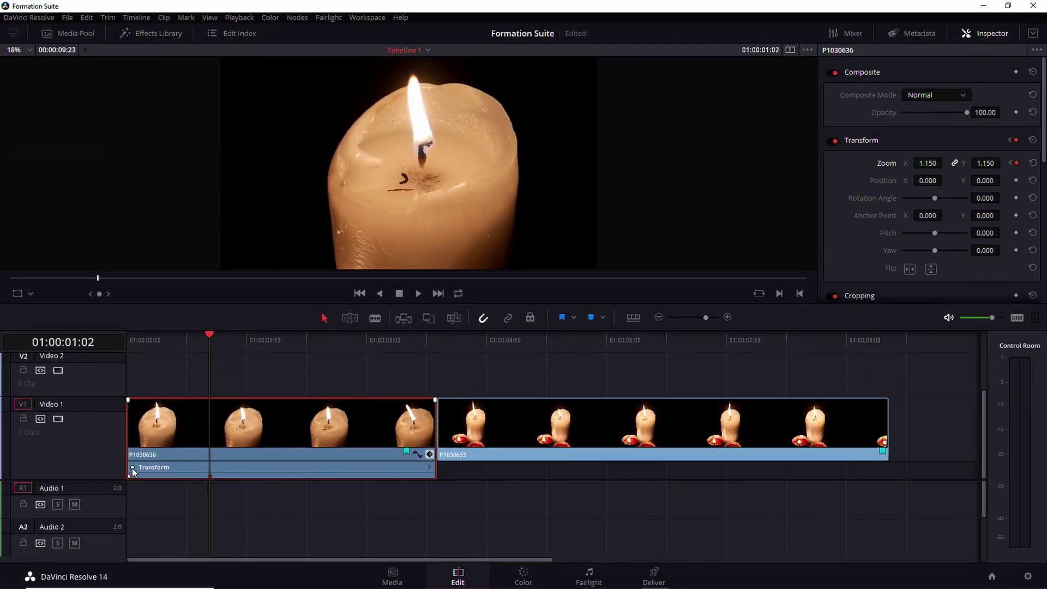
click(133, 460)
click(133, 468)
click(133, 468)
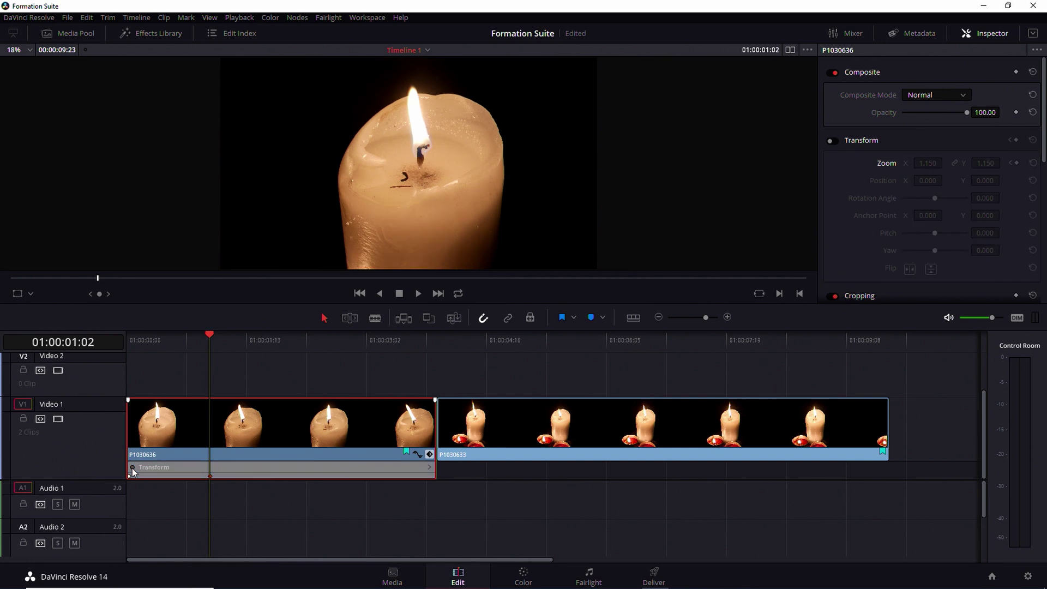
click(831, 142)
Add a third zoom keyframe of 1.250 at 01:14 and play the animation from the start.
drag(232, 352, 247, 353)
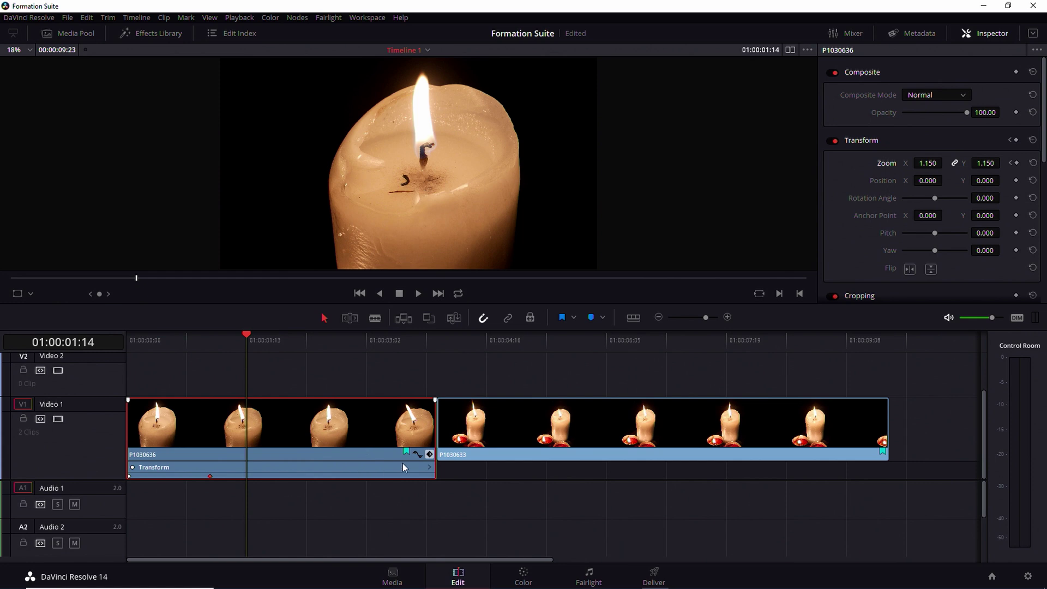
drag(992, 160, 997, 159)
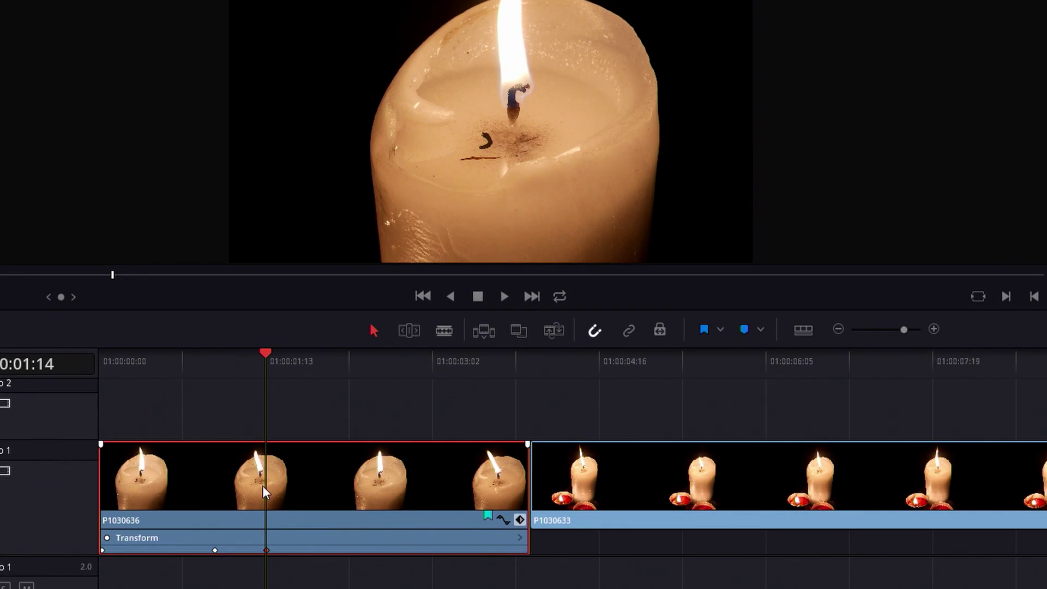
drag(262, 350, 50, 414)
key(space)
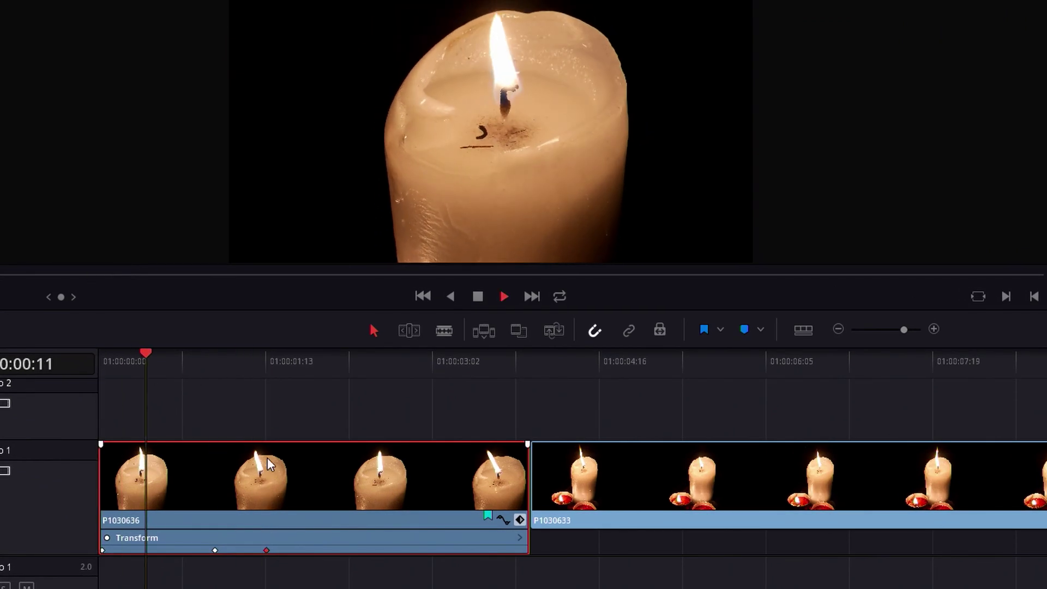
key(space)
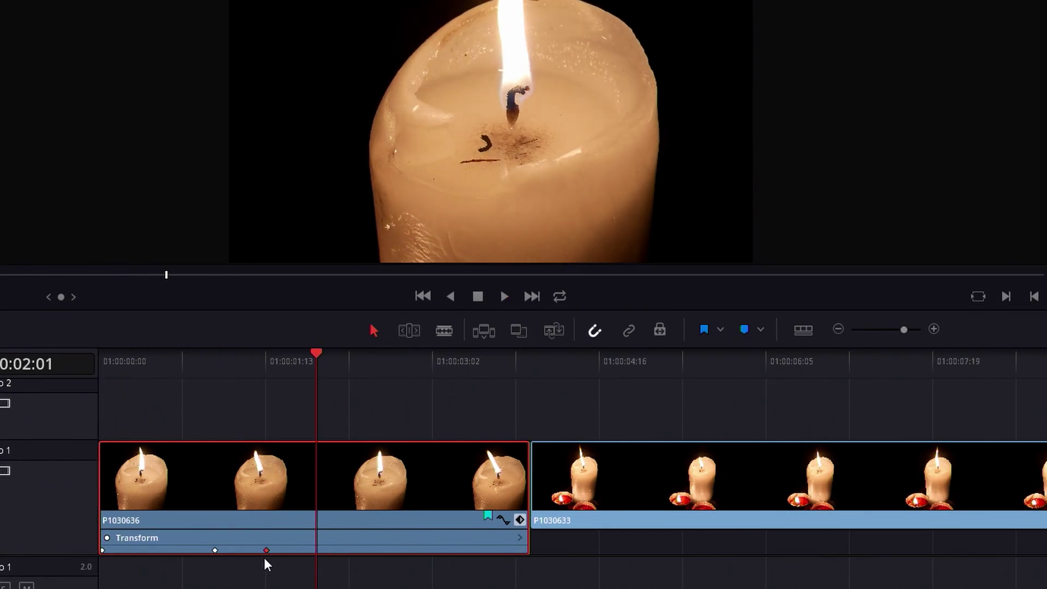
Move the second and third Transform keyframes earlier, to about frames 8 and 16, and play the faster zoom.
drag(266, 551, 176, 552)
drag(176, 550, 168, 551)
key(Home)
key(space)
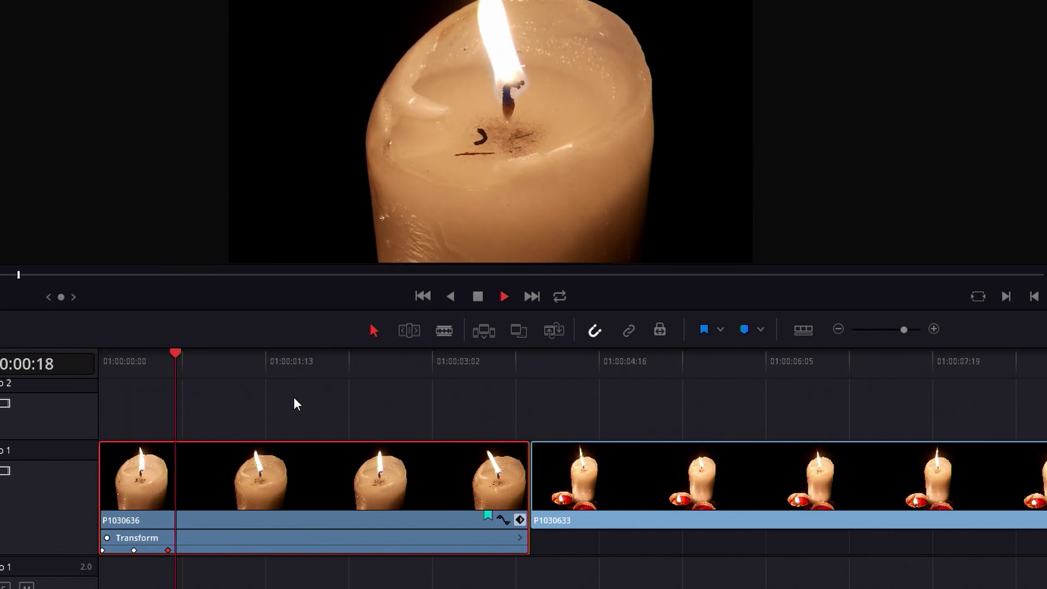
Move the third Transform keyframe out to about 01:09 and play the slower zoom from the start.
drag(168, 550, 245, 550)
key(Home)
key(space)
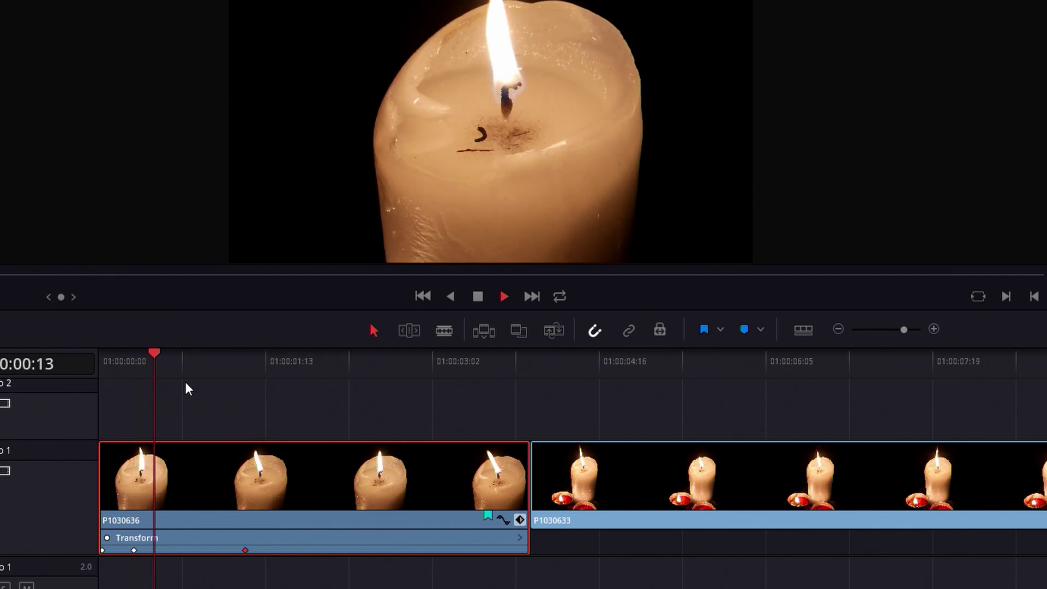
key(space)
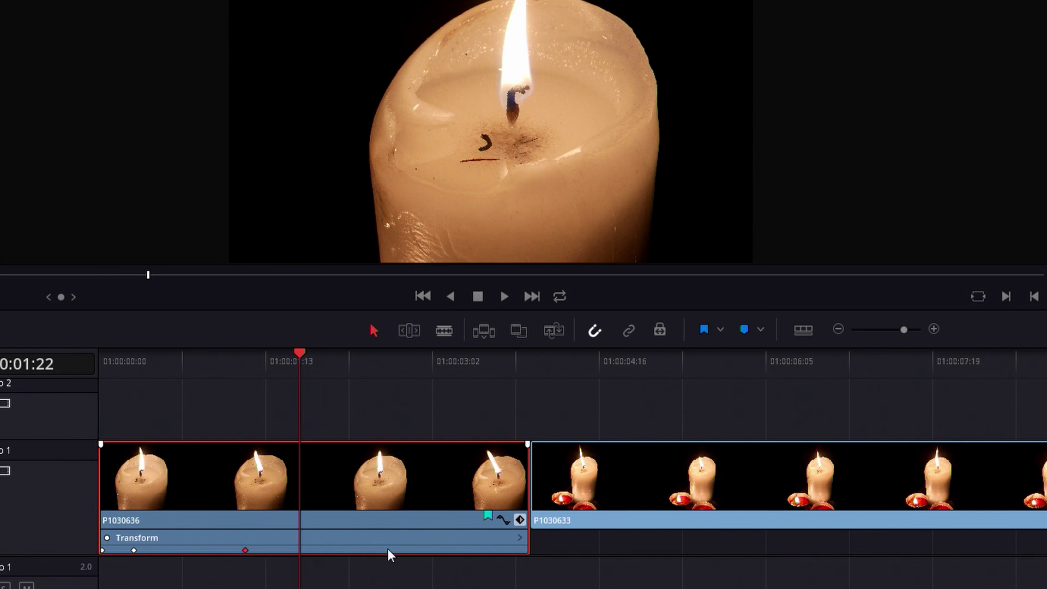
Expand the Transform track into separate Zoom X and Zoom Y rows and move their second keyframes to about frame 16.
click(521, 536)
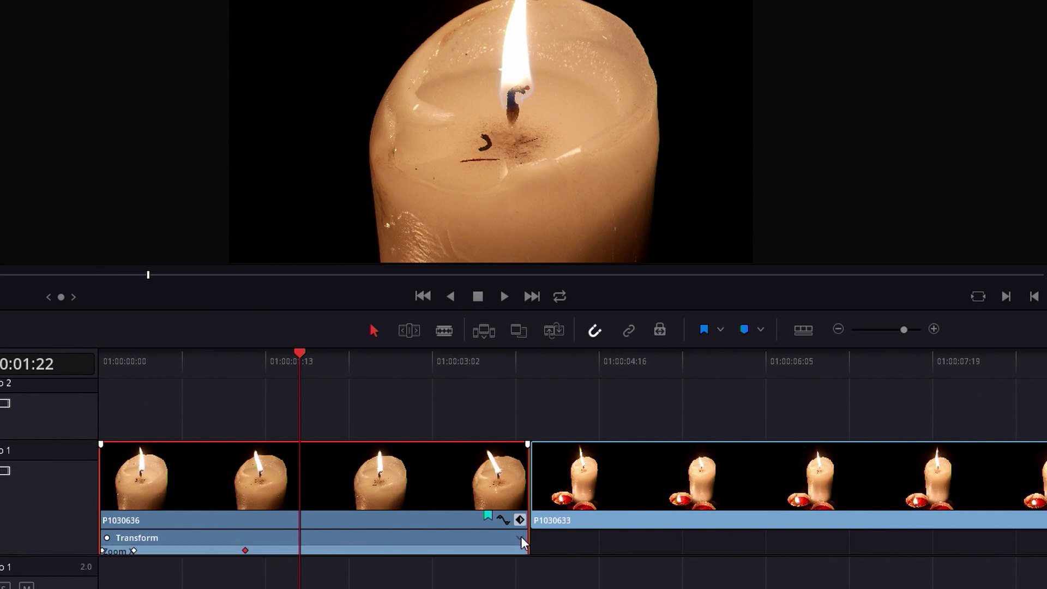
scroll(460, 554, down, 1)
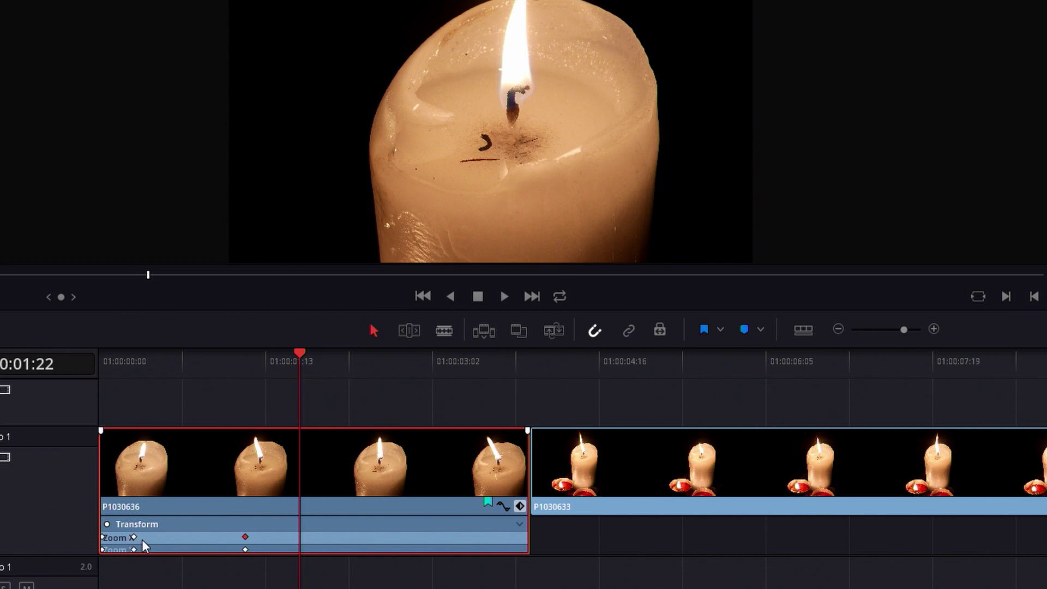
drag(133, 538, 168, 550)
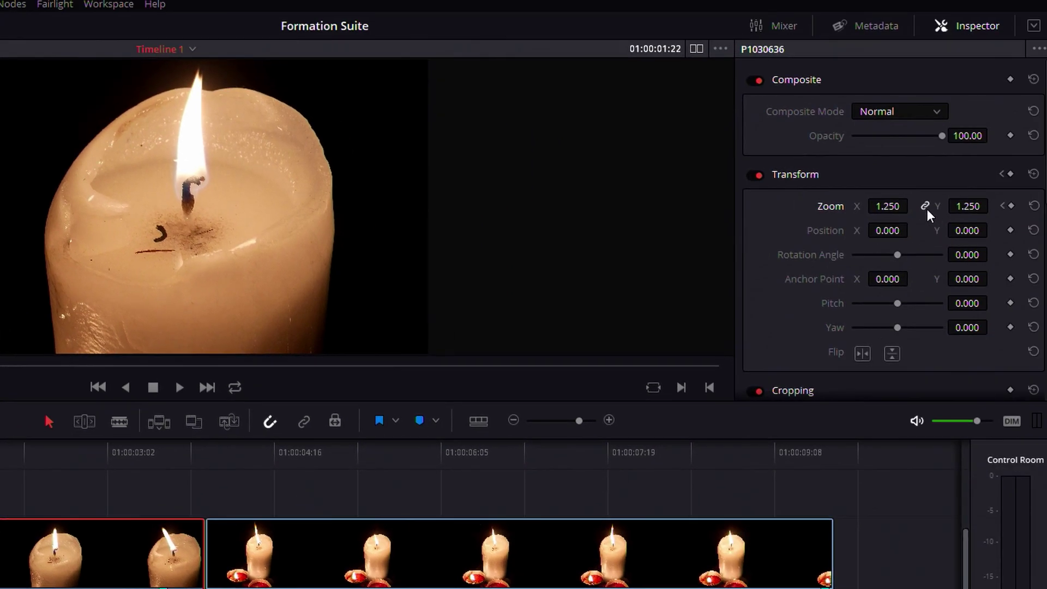
Unlink the zoom axes, add a Zoom Y keyframe of 1.520 at 02:04, and preview the vertical stretch.
drag(869, 206, 891, 206)
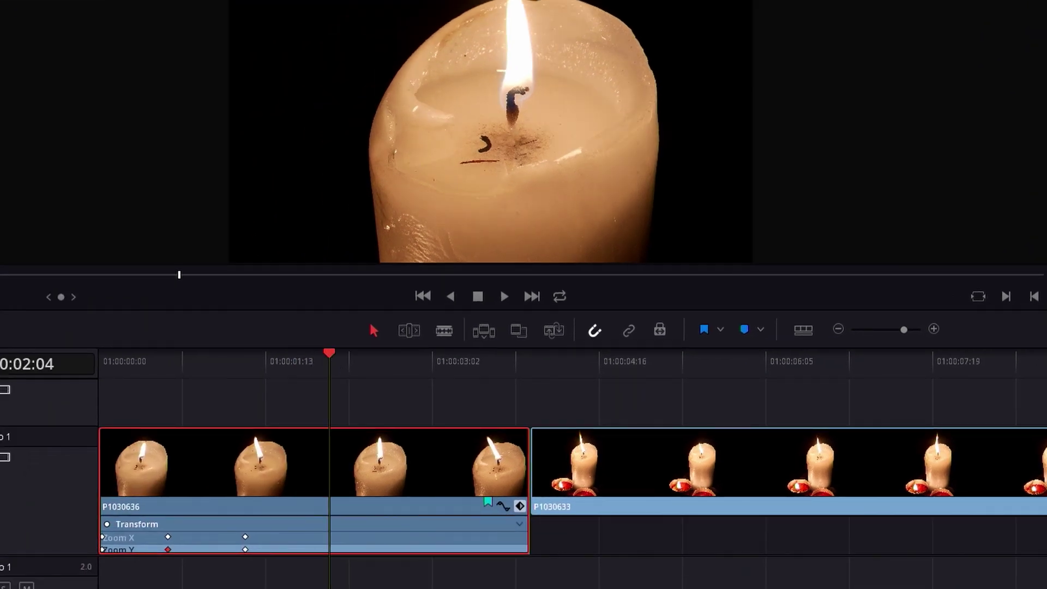
drag(1031, 54, 1045, 54)
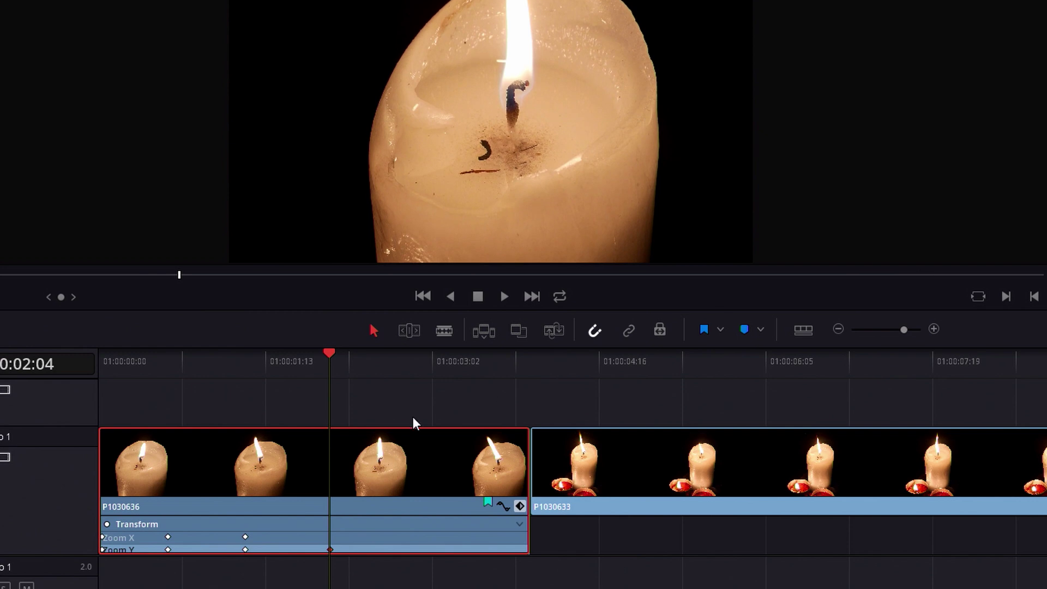
drag(328, 353, 256, 383)
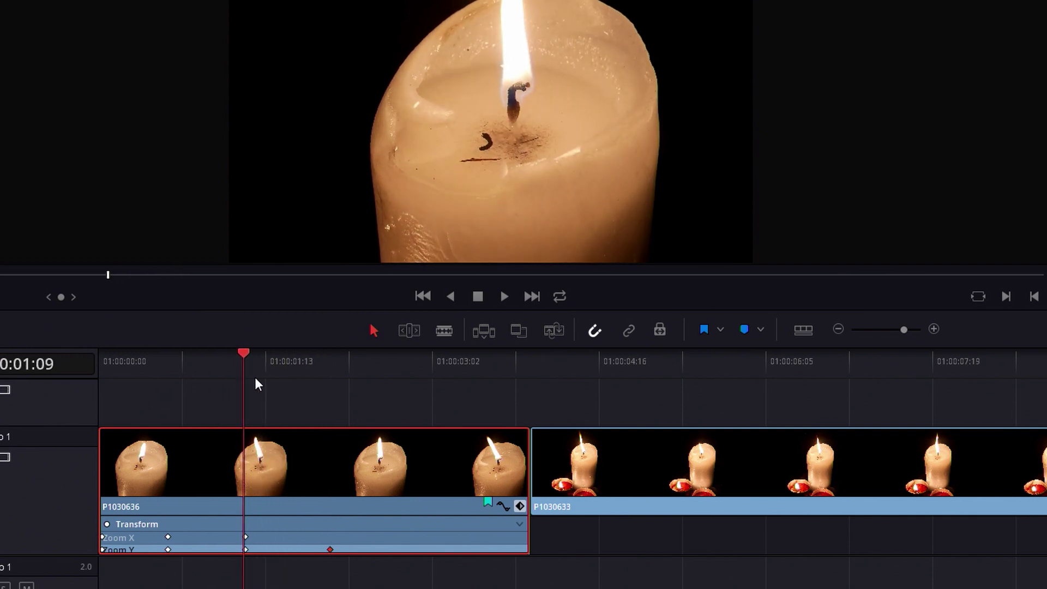
key(space)
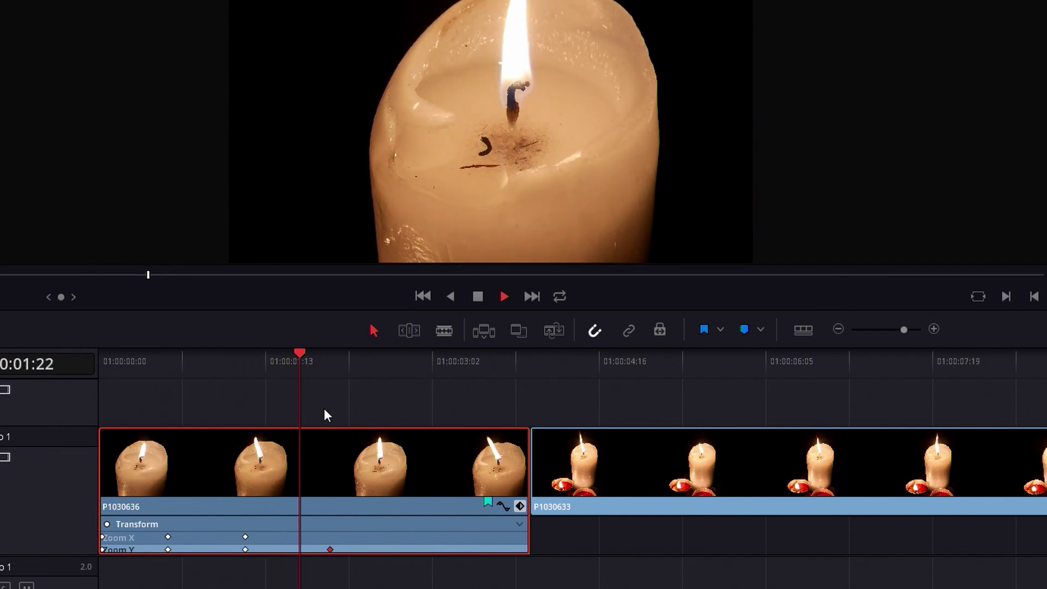
key(space)
drag(388, 355, 326, 421)
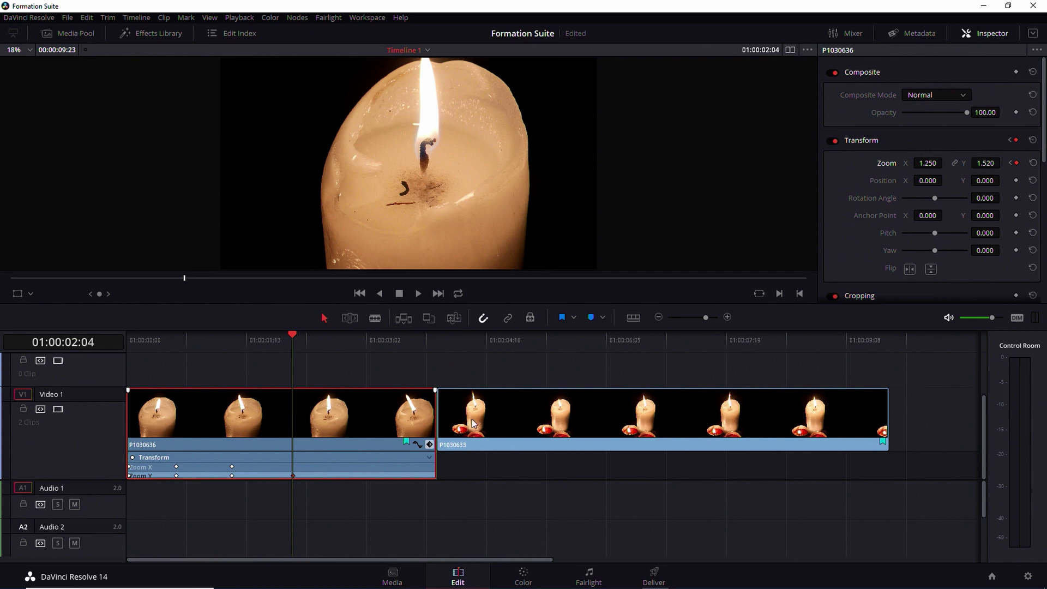
scroll(968, 204, down, 8)
scroll(1003, 159, up, 1)
scroll(961, 151, down, 2)
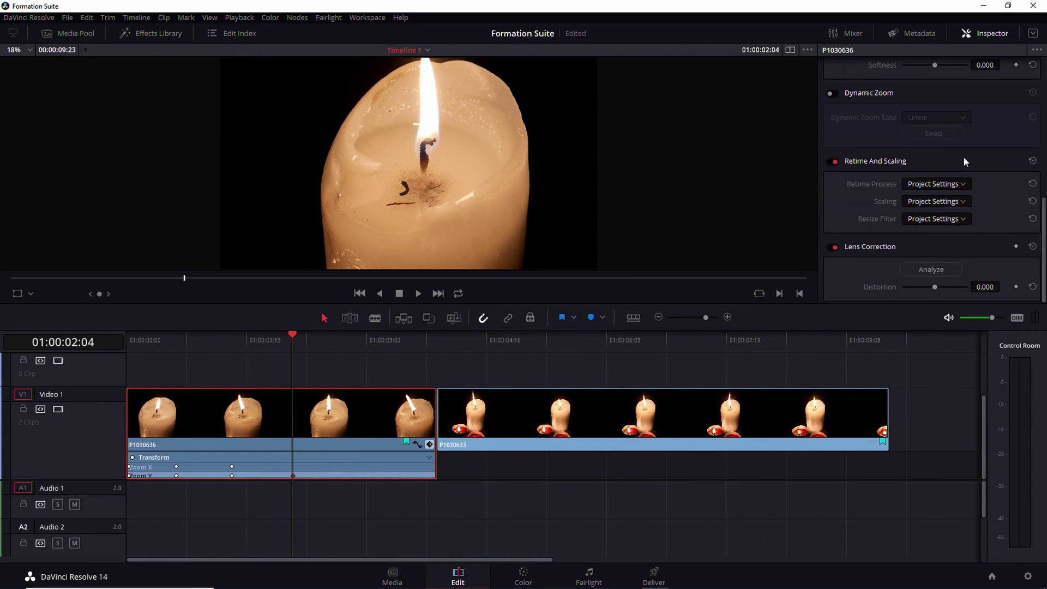
scroll(963, 156, up, 7)
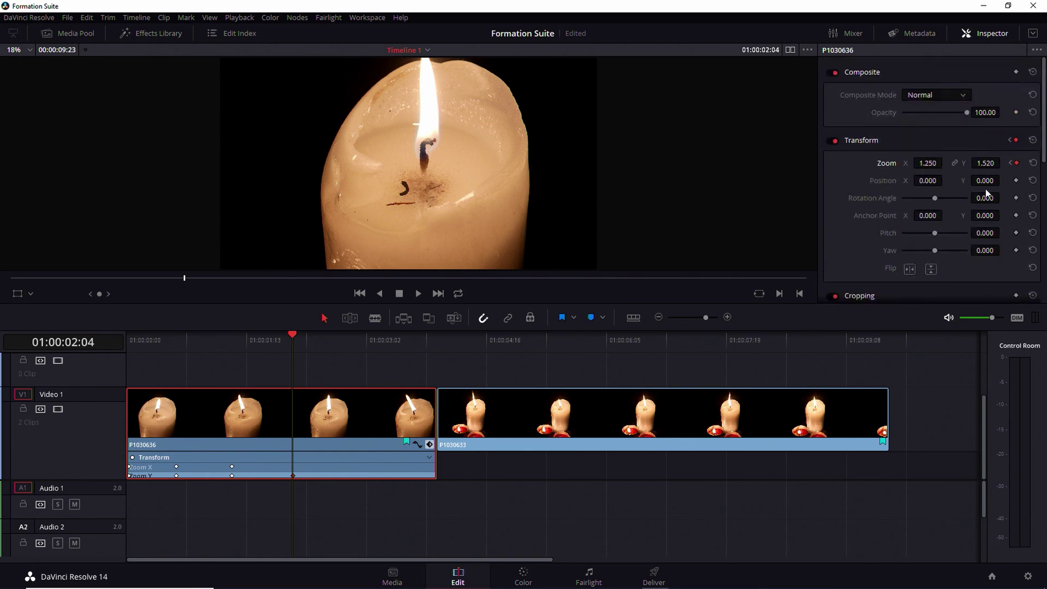
Collapse the clip's keyframe rows and reset all of its Transform settings.
click(429, 458)
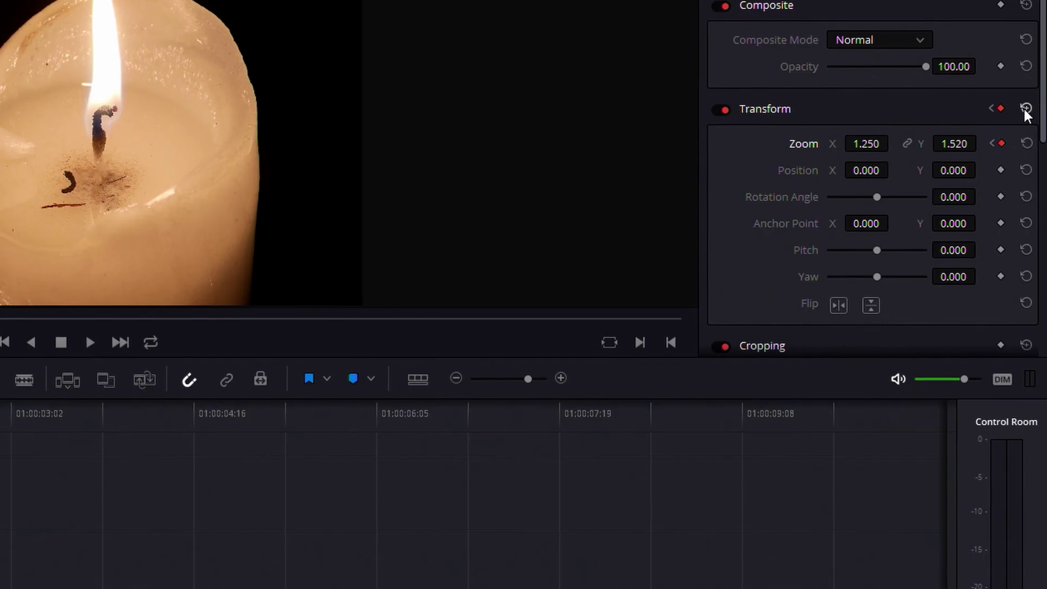
click(1033, 141)
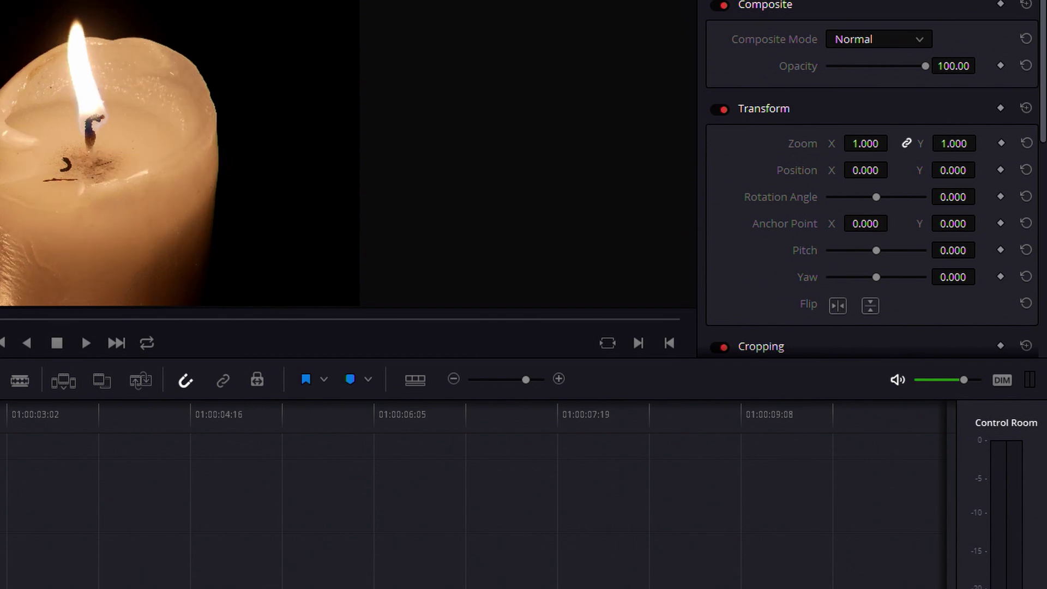
Keyframe the clip's zoom from 1.000 near its start to a larger value at 01:24, and open its curve editor.
click(1002, 144)
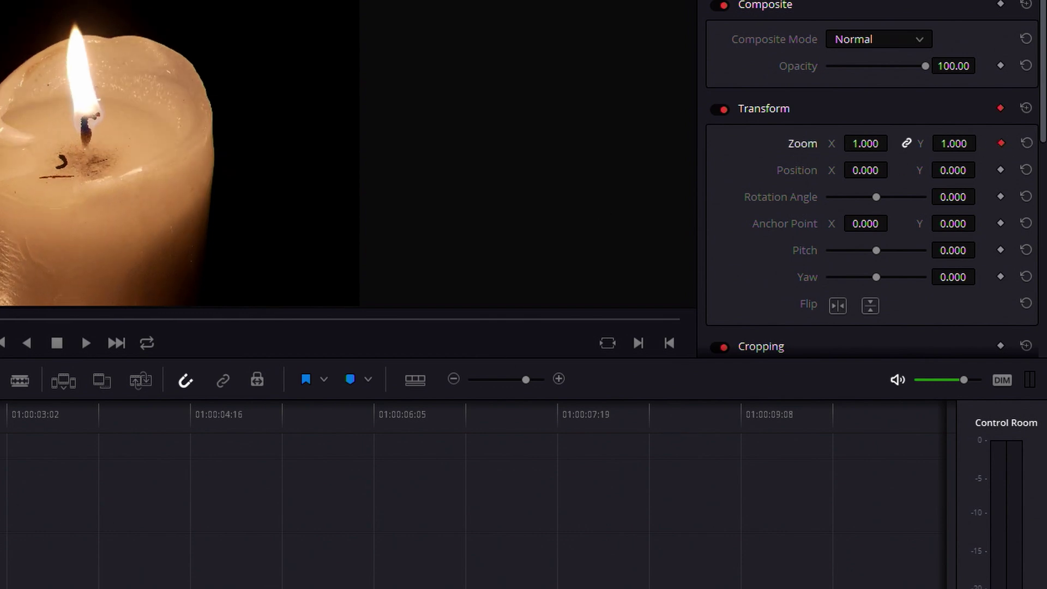
drag(872, 146, 898, 143)
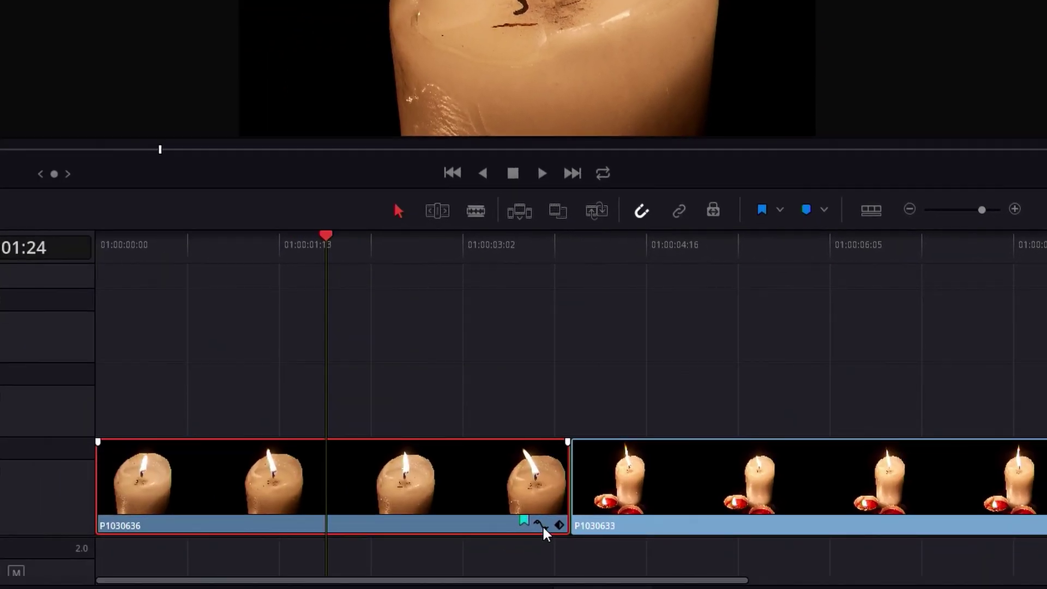
click(542, 526)
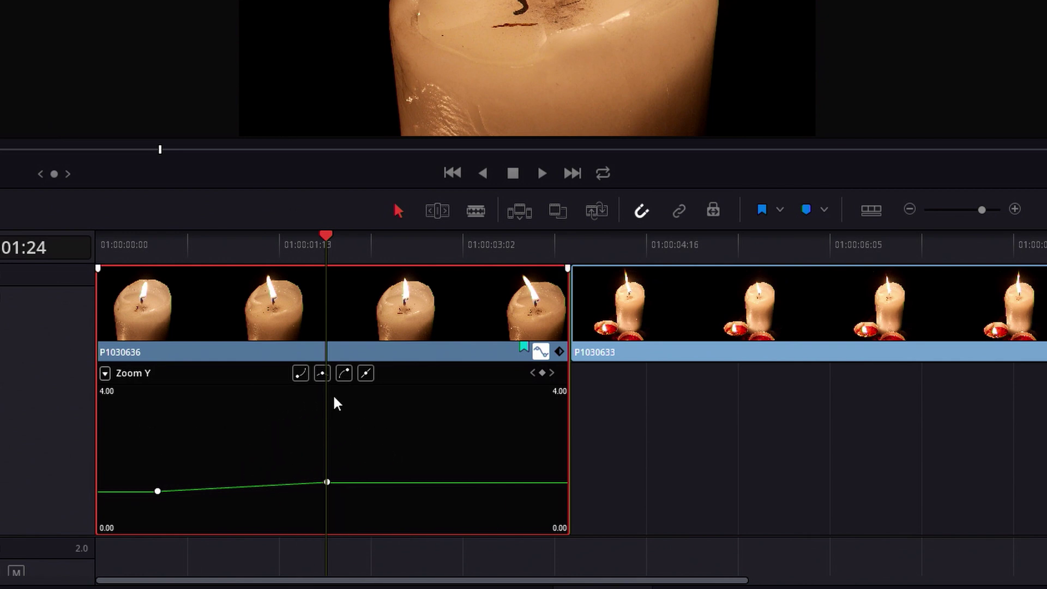
Move back and forth between the first and second keyframes of the first clip's Zoom Y curve.
click(533, 373)
click(552, 373)
click(534, 373)
click(552, 373)
Add a third Zoom Y keyframe at 03:00, shift it slightly earlier, and raise it above the second keyframe.
click(448, 245)
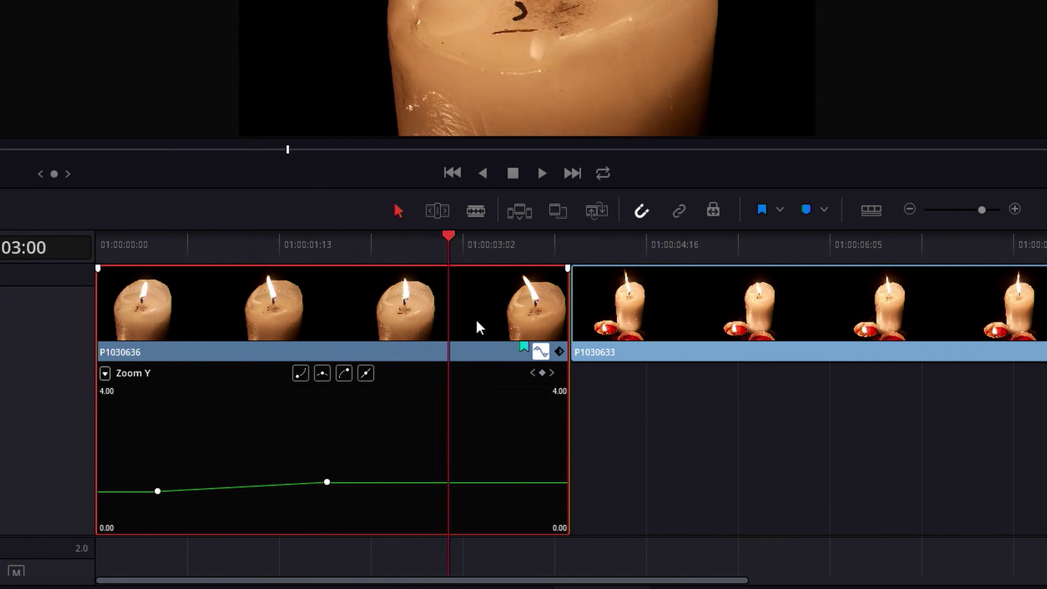
click(541, 373)
mouse_move(449, 483)
mouse_down()
mouse_move(473, 488)
mouse_move(463, 495)
mouse_move(473, 477)
mouse_move(428, 483)
mouse_up()
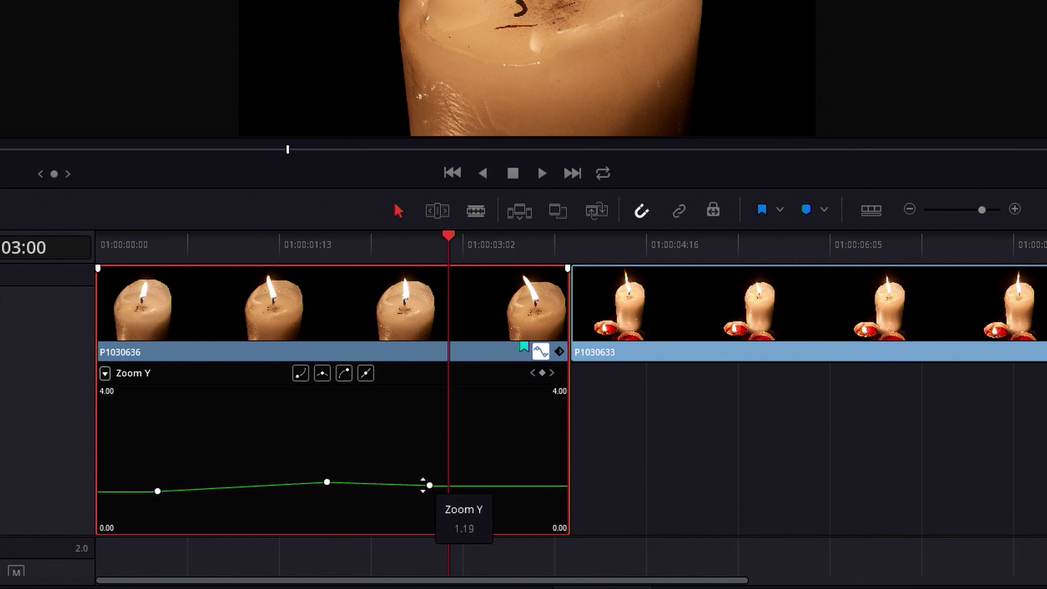
mouse_move(414, 469)
mouse_down()
mouse_move(458, 498)
mouse_move(425, 465)
mouse_up()
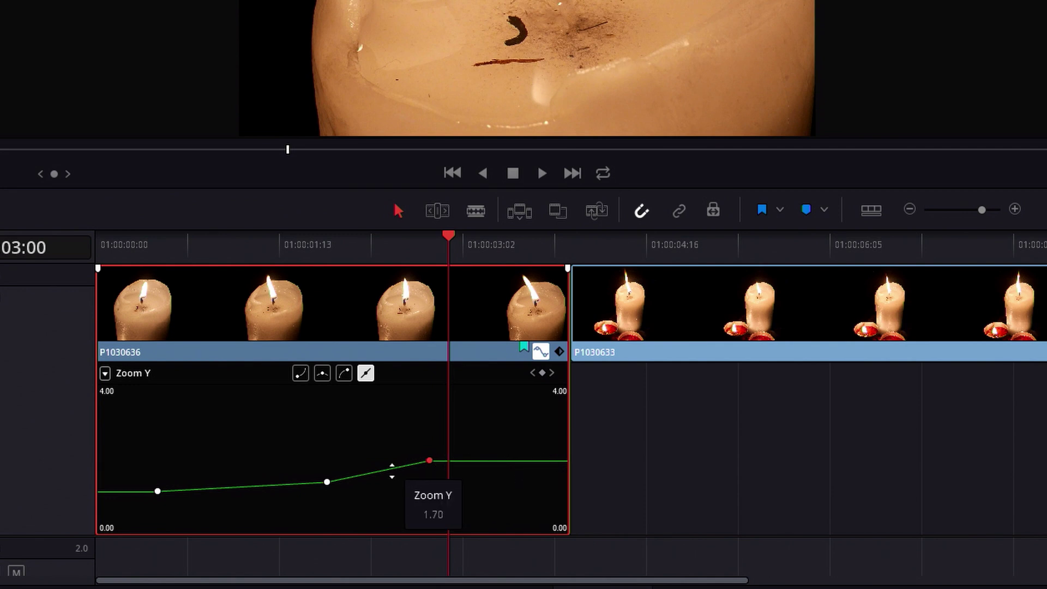
Raise the curve segment between the second and third Zoom Y keyframes, and undo that change.
drag(391, 468, 388, 444)
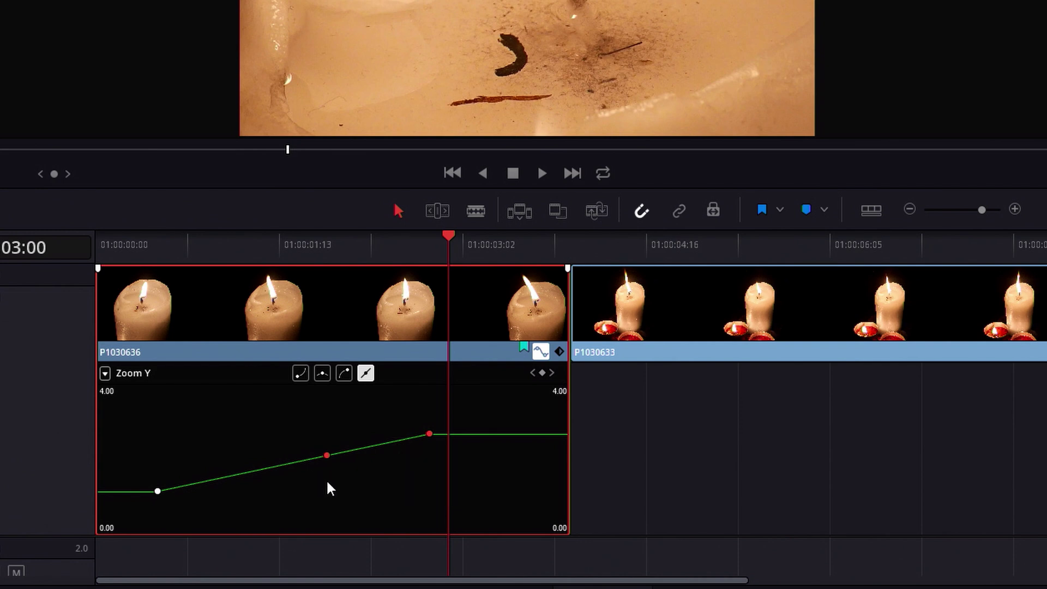
key(ctrl+z)
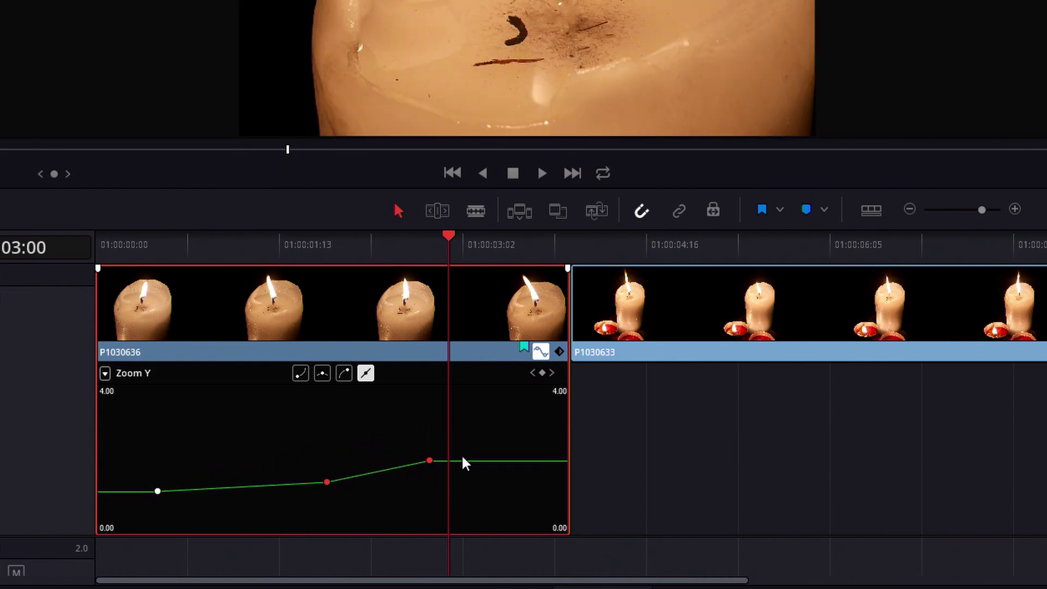
Lower the third Zoom Y keyframe to about 1.13 and briefly show the clip's Transform keyframe row to check its timing.
drag(462, 472, 435, 489)
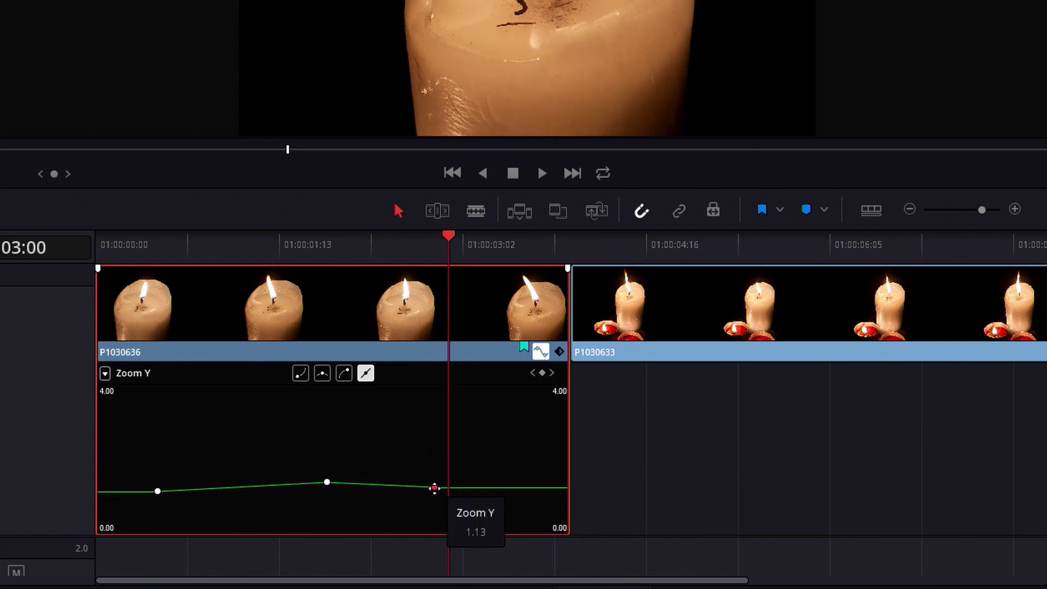
mouse_move(434, 486)
mouse_down()
mouse_move(503, 484)
mouse_move(389, 491)
mouse_move(460, 489)
mouse_move(430, 487)
mouse_up()
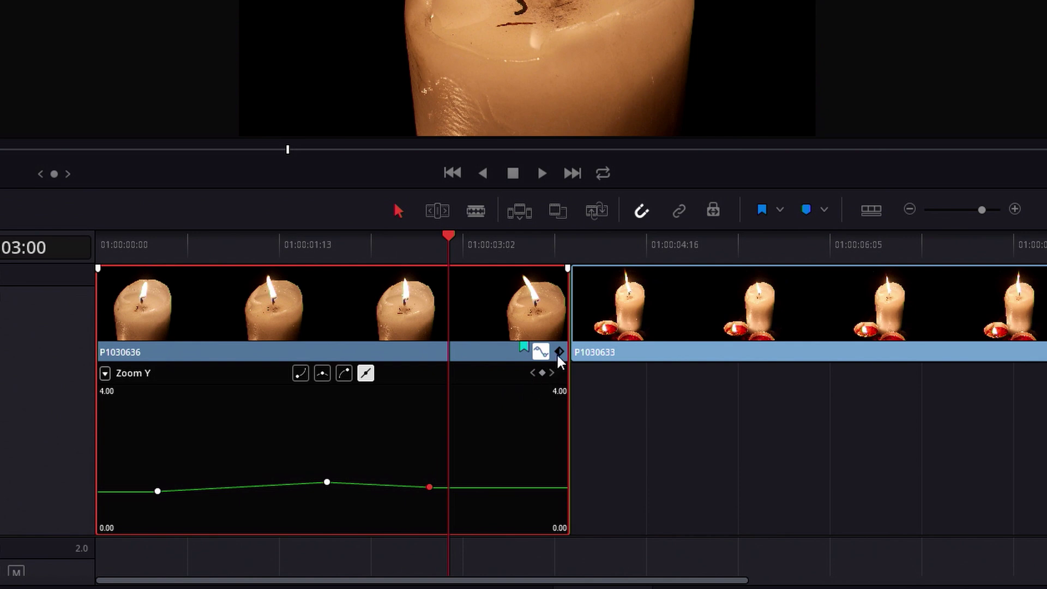
click(559, 353)
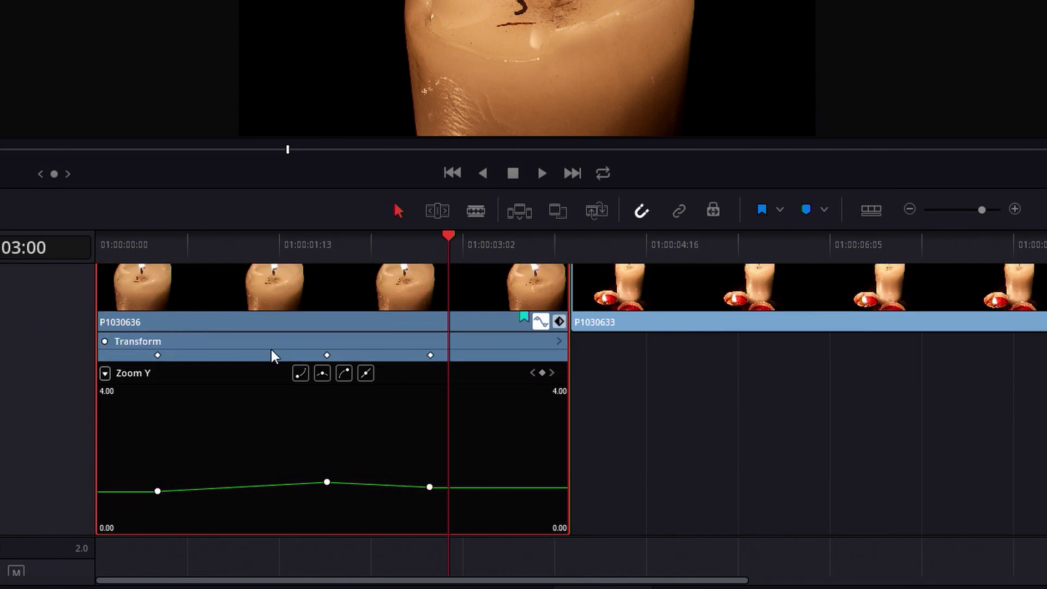
click(559, 322)
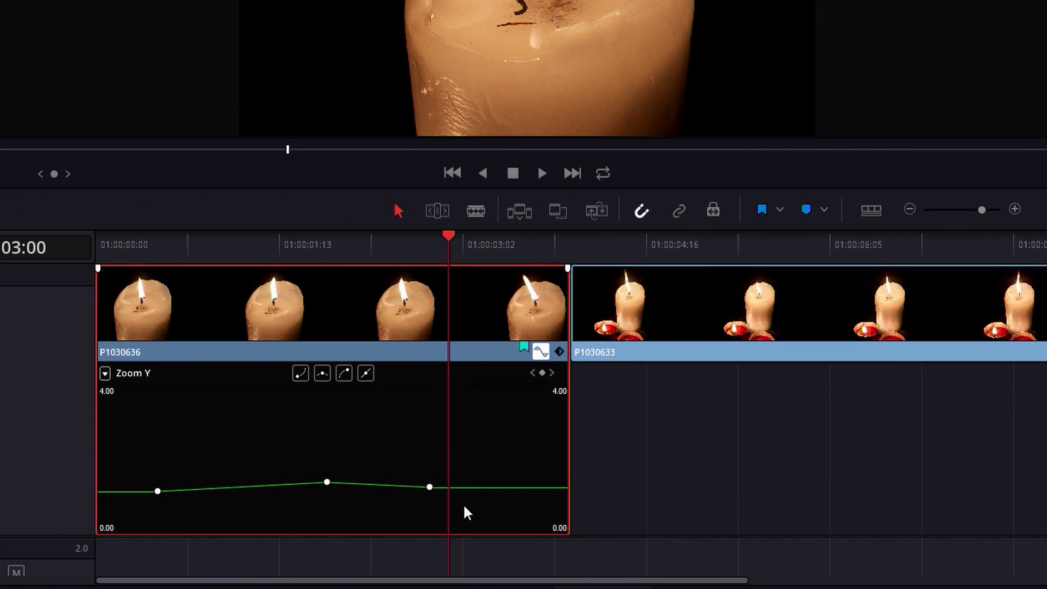
Play the first clip from near its start to preview the three-keyframe zoom.
drag(439, 264, 164, 286)
key(space)
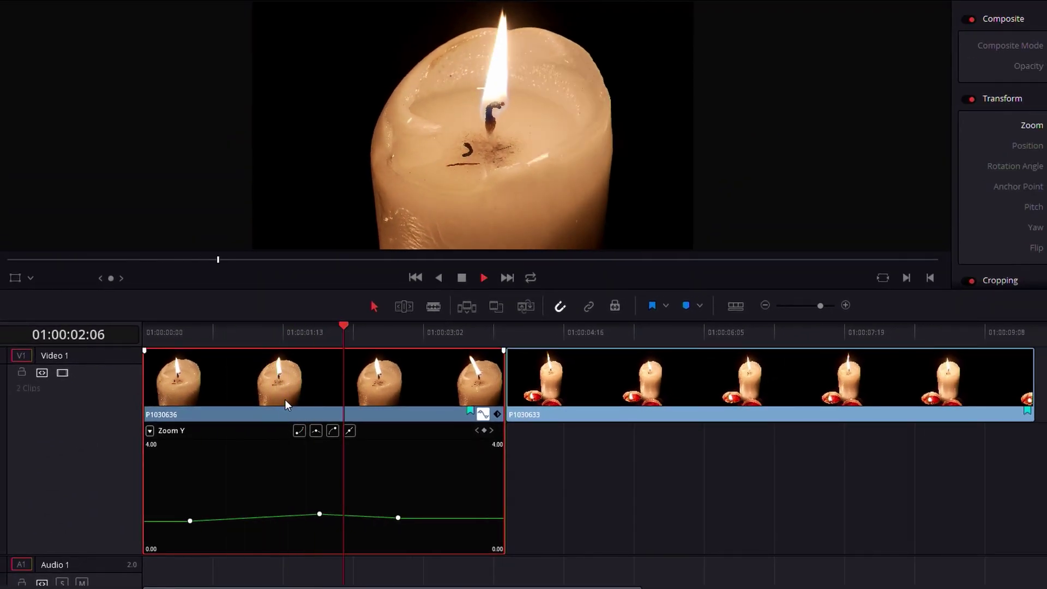
key(space)
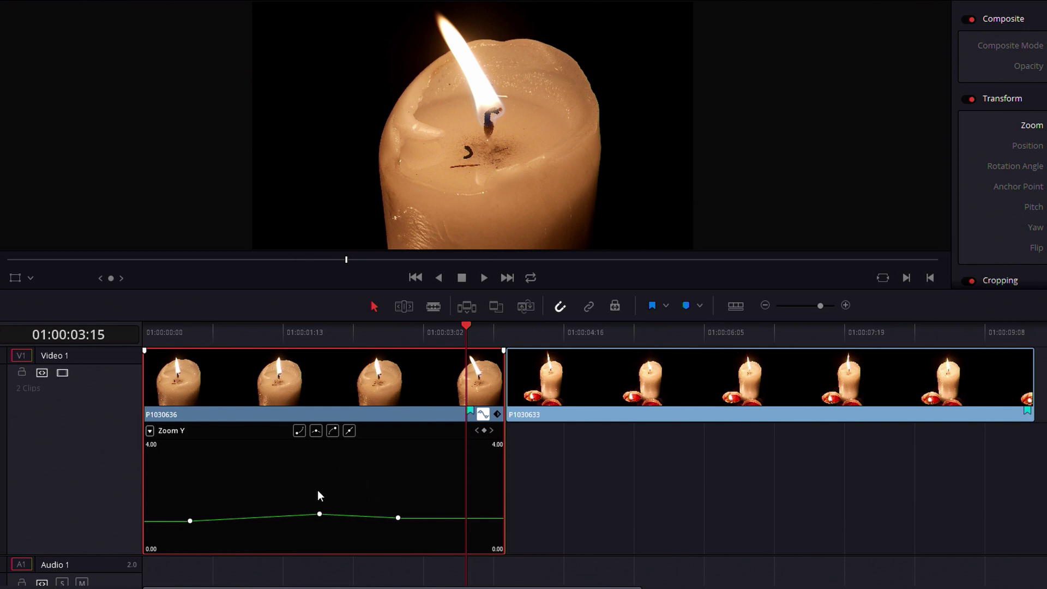
Smooth both sides of the middle Zoom Y keyframe and angle its handles so the curve dips before and peaks after it.
drag(293, 488, 337, 528)
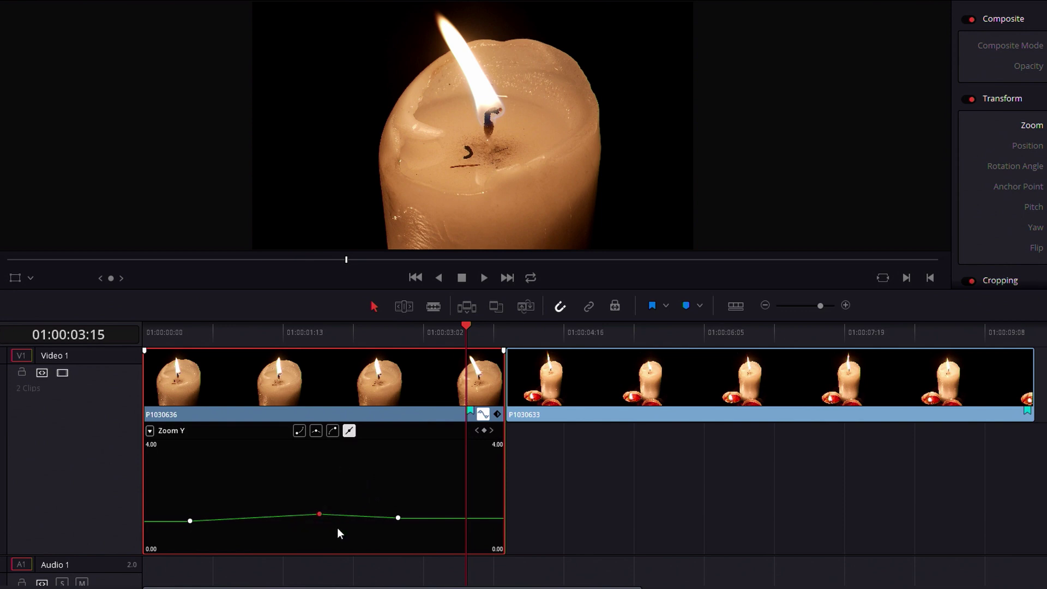
click(316, 431)
drag(309, 515, 290, 528)
Play the first clip twice through the smoothed middle keyframe to preview the curved zoom.
drag(362, 331, 273, 348)
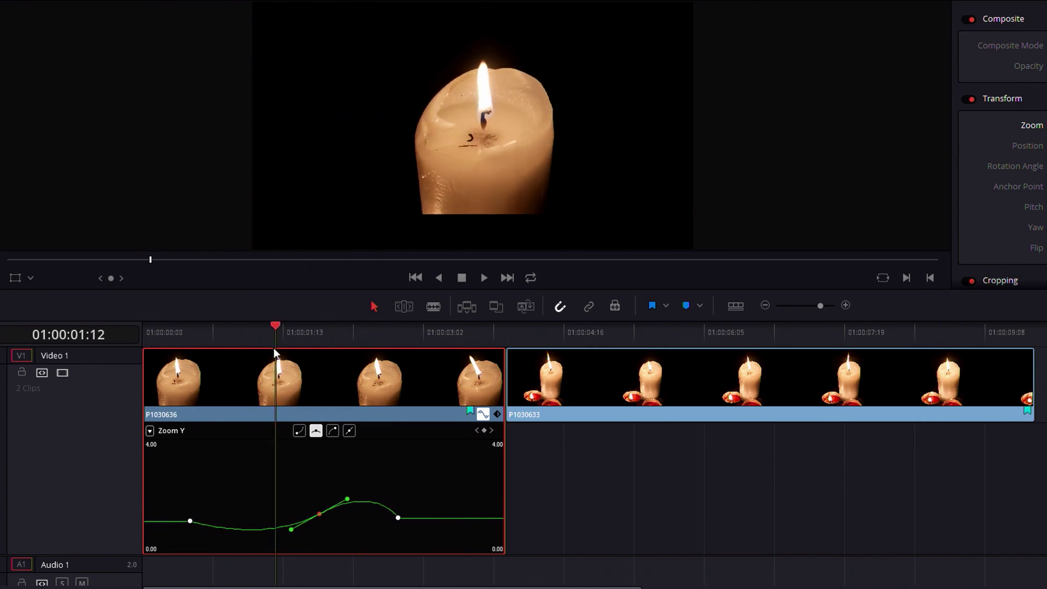
key(space)
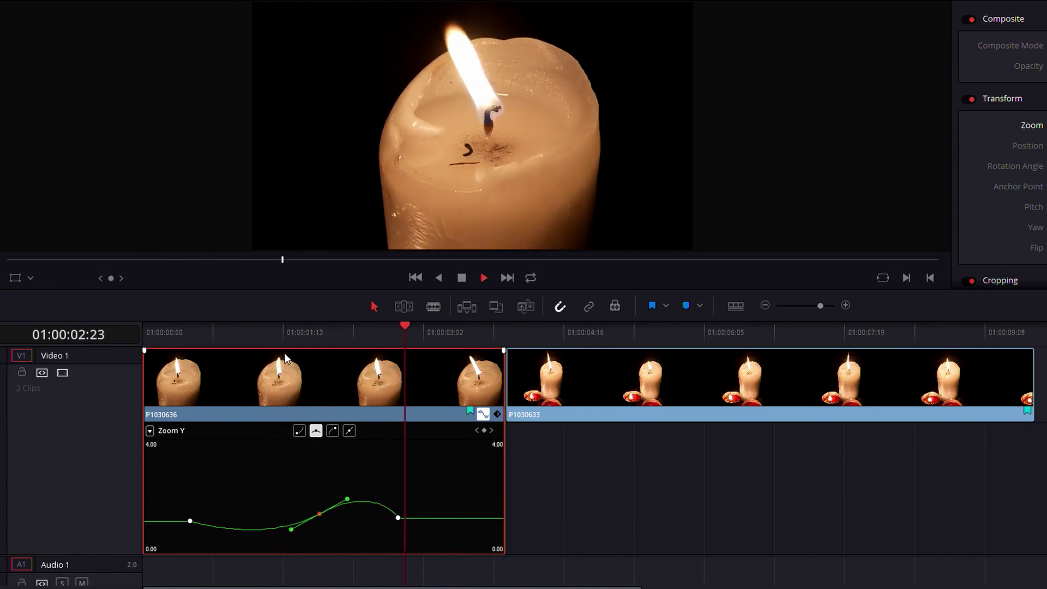
key(space)
drag(365, 335, 241, 381)
key(space)
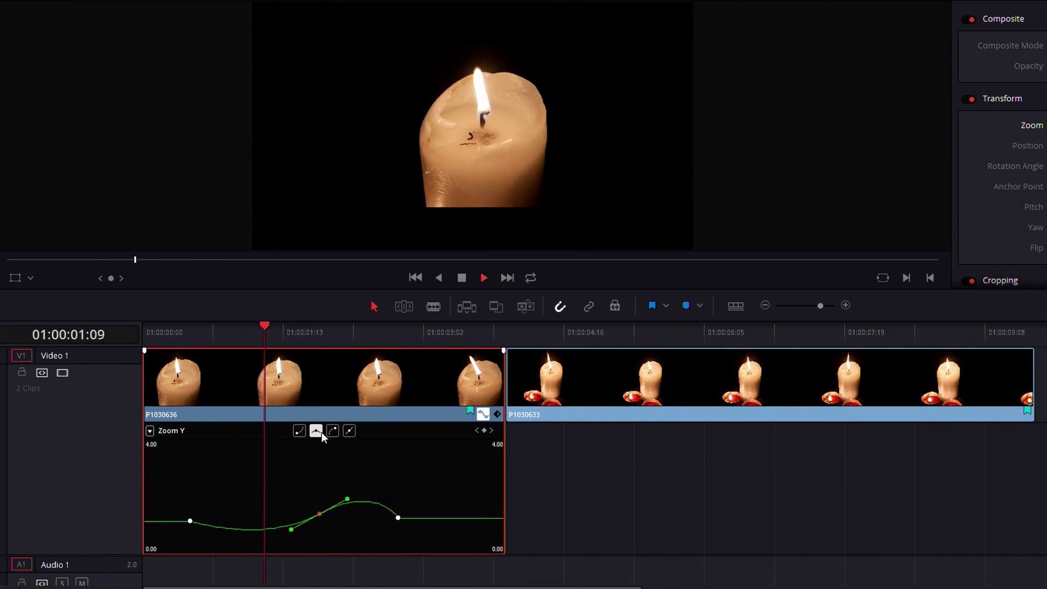
key(space)
Reshape the middle keyframe's handles independently, with the incoming handle raised and the outgoing handle pulled steeply down.
mouse_move(291, 529)
mouse_down()
mouse_move(287, 507)
mouse_move(279, 515)
mouse_up()
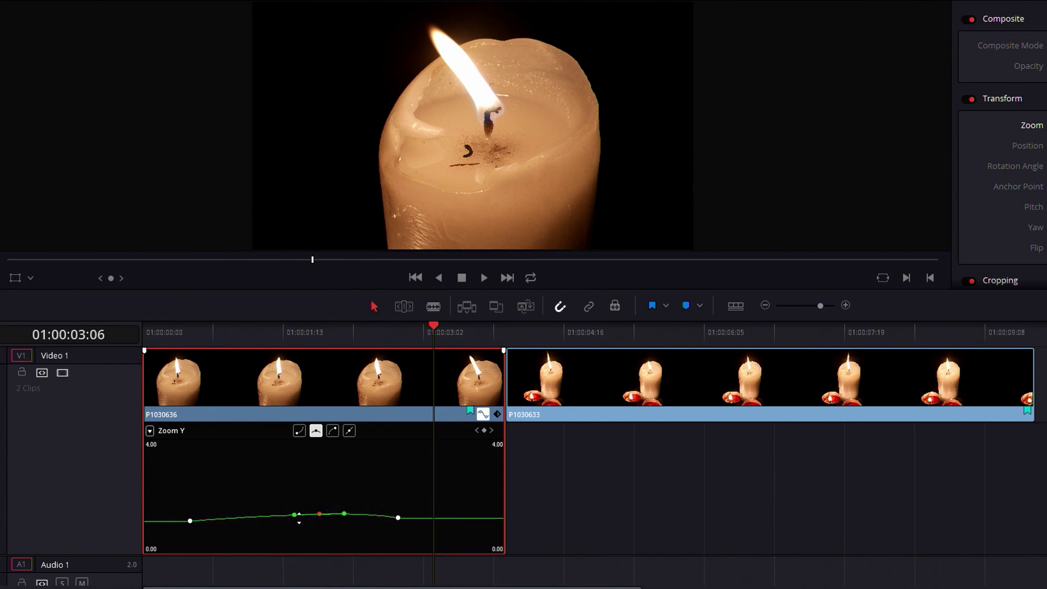
drag(293, 515, 291, 517)
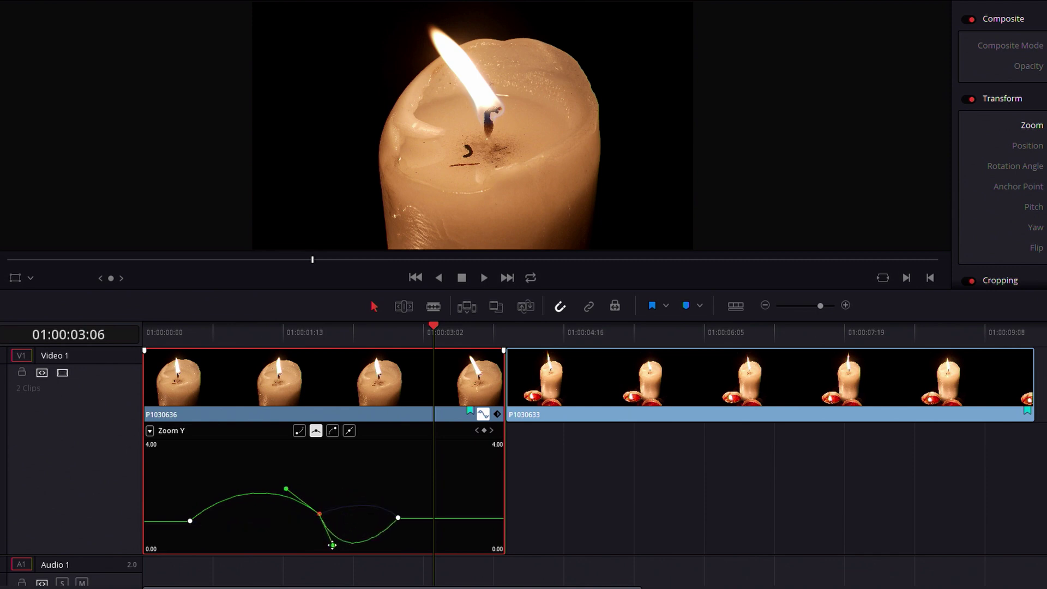
drag(286, 489, 282, 489)
Play the first clip again to preview the zoom with the independently angled curve handles.
drag(297, 331, 235, 344)
key(space)
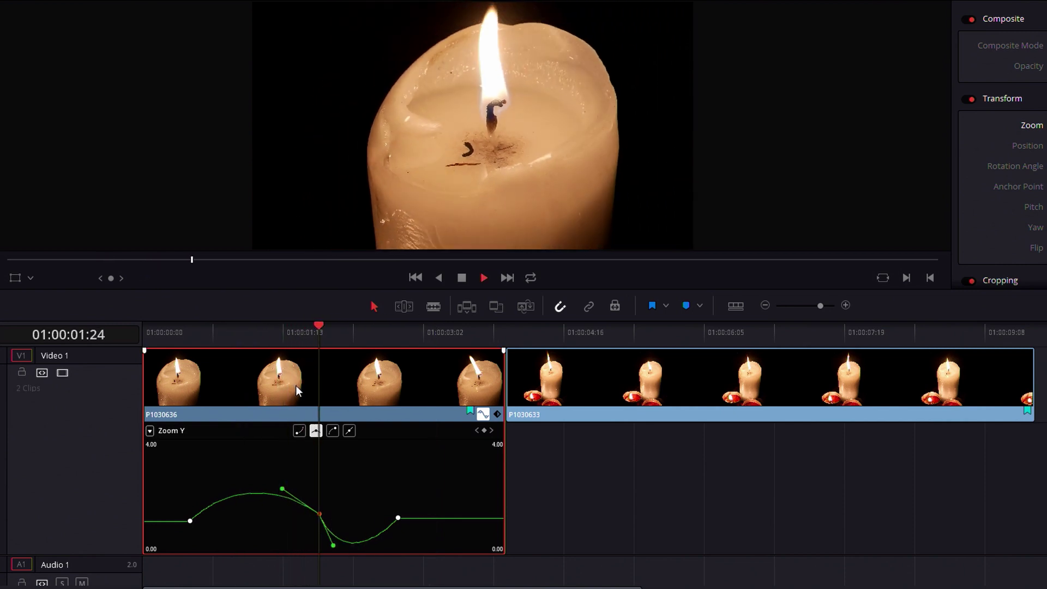
key(space)
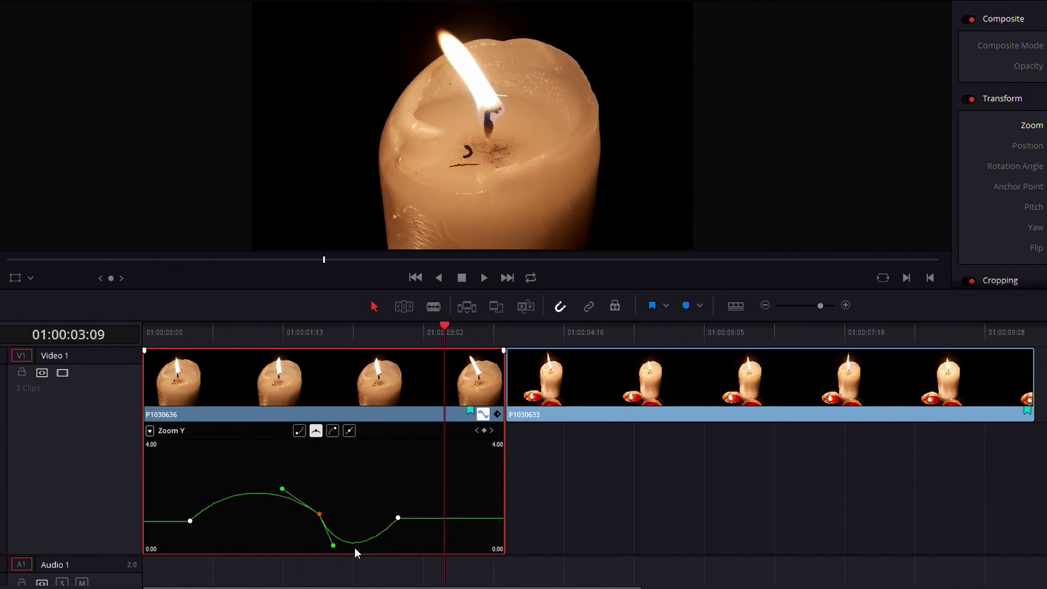
Soften the bends around the middle Zoom Y keyframe and give the third keyframe a smoothed incoming curve.
drag(334, 546, 343, 533)
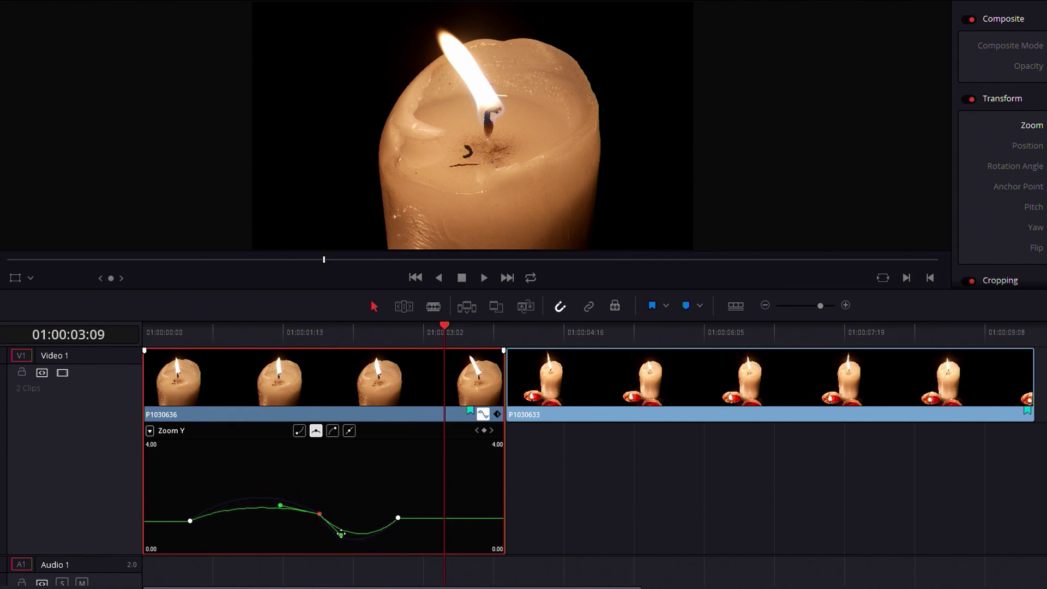
click(399, 517)
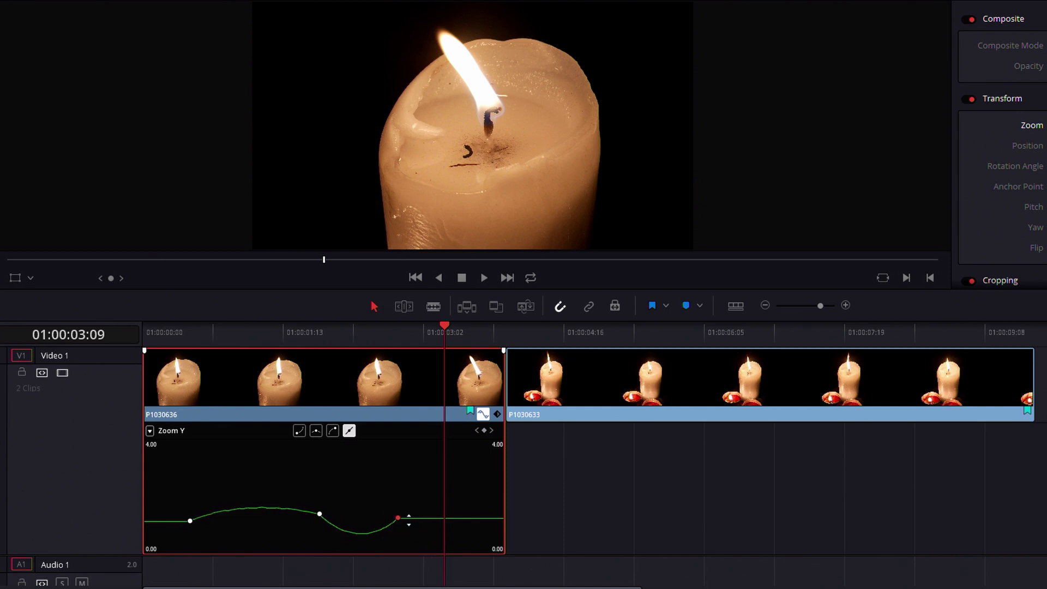
click(328, 431)
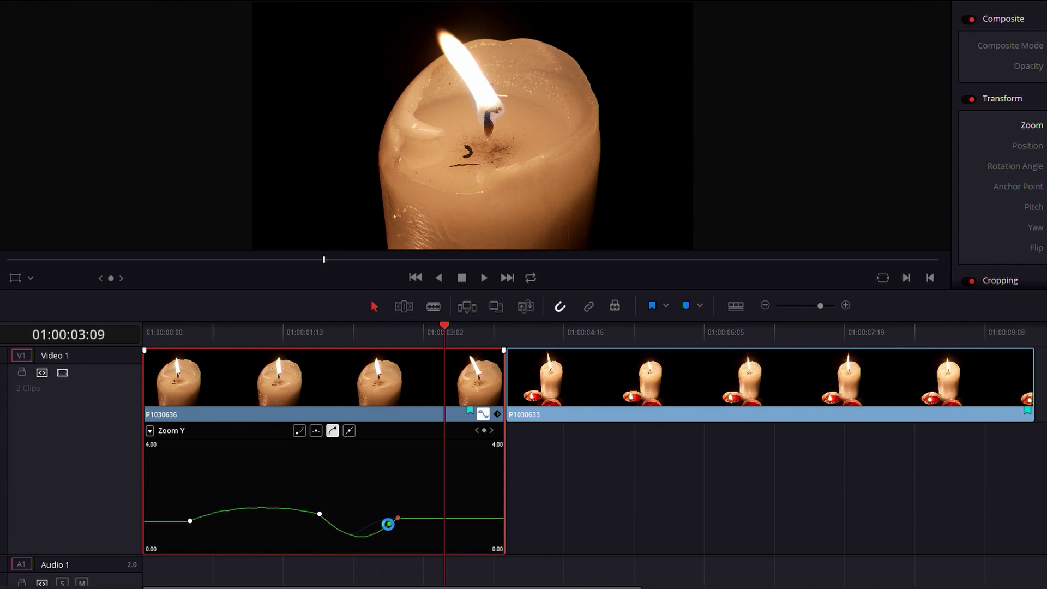
Play the timeline from its beginning to check the softened zoom and its eased final keyframe.
key(Home)
key(space)
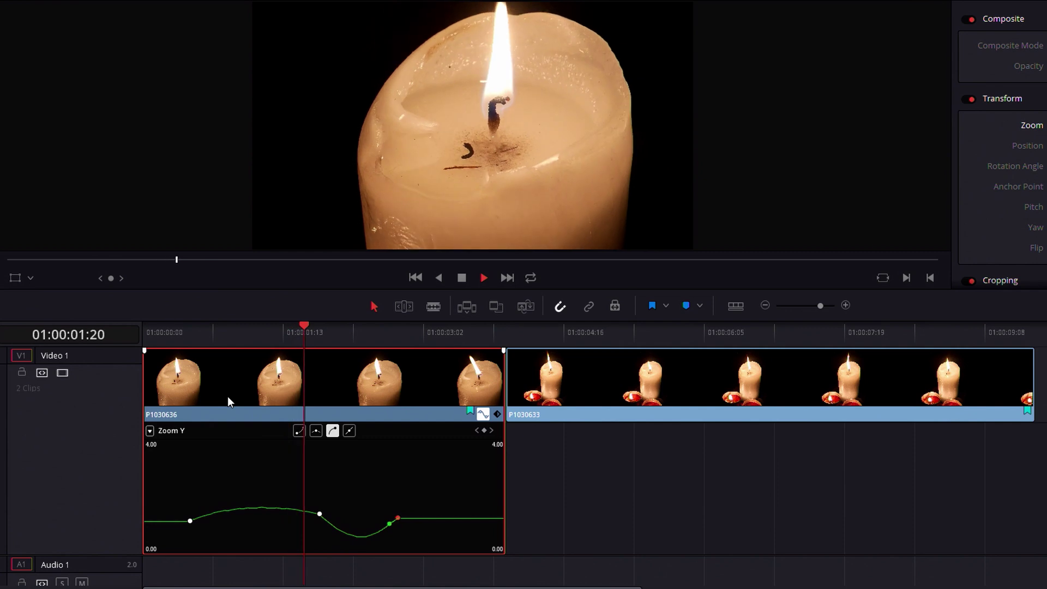
key(space)
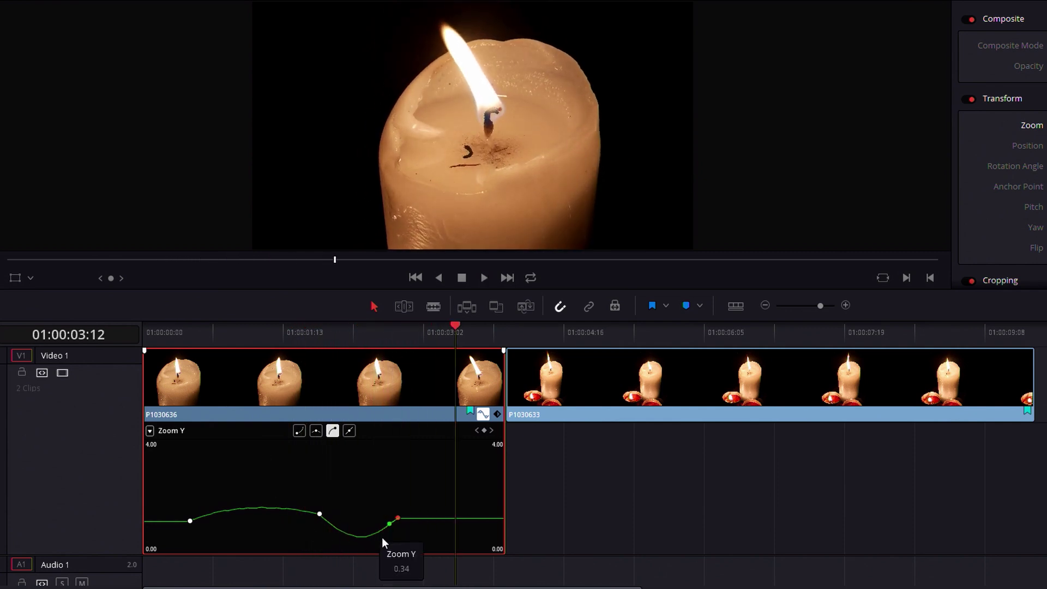
Delete the third Zoom Y keyframe and preview the zoom from the clip's start.
drag(430, 532, 428, 529)
key(Delete)
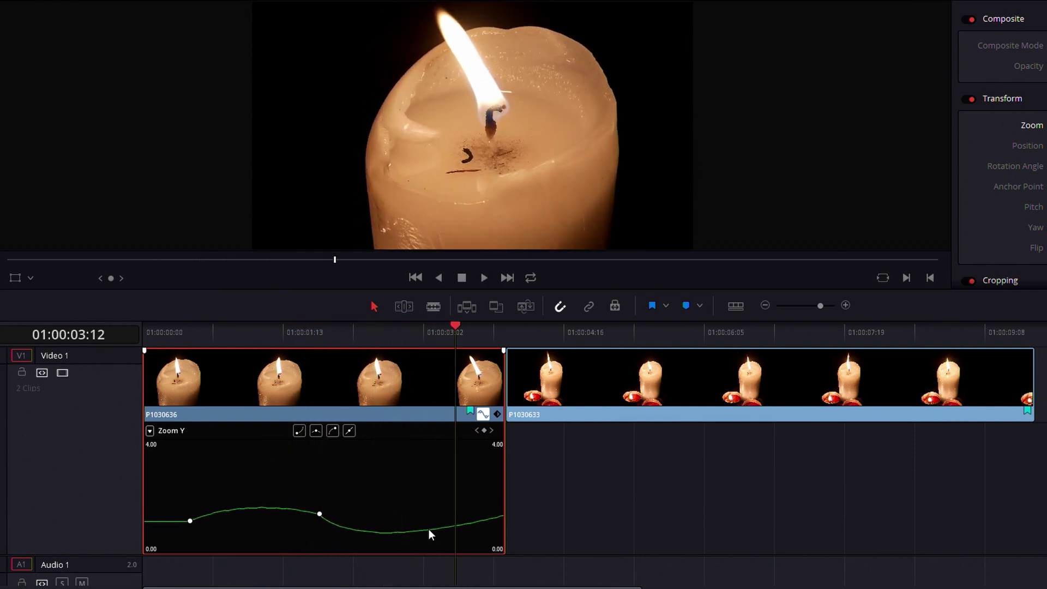
drag(164, 349, 142, 354)
key(space)
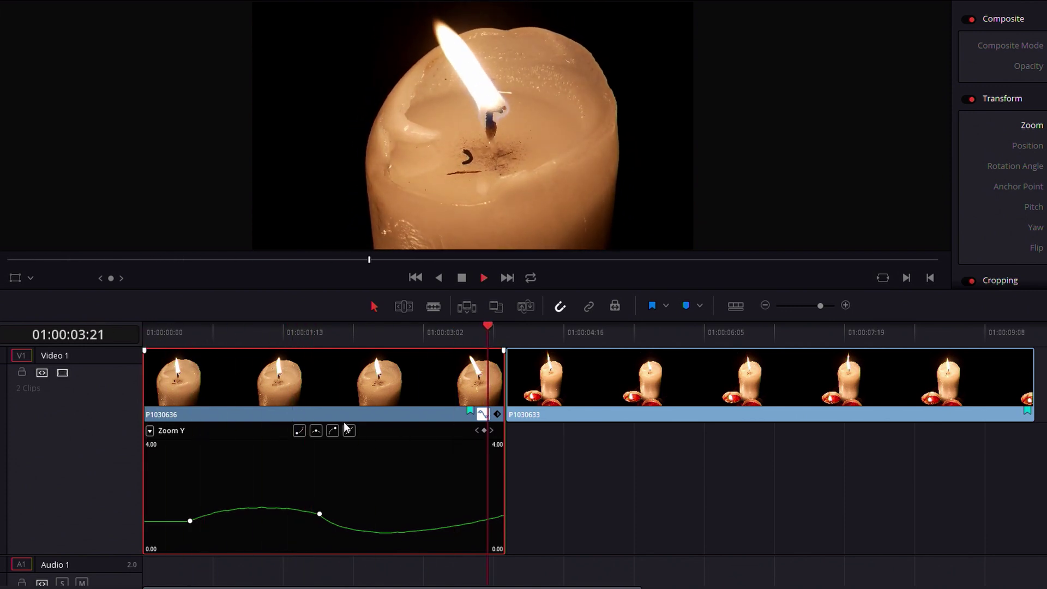
key(space)
drag(377, 332, 341, 480)
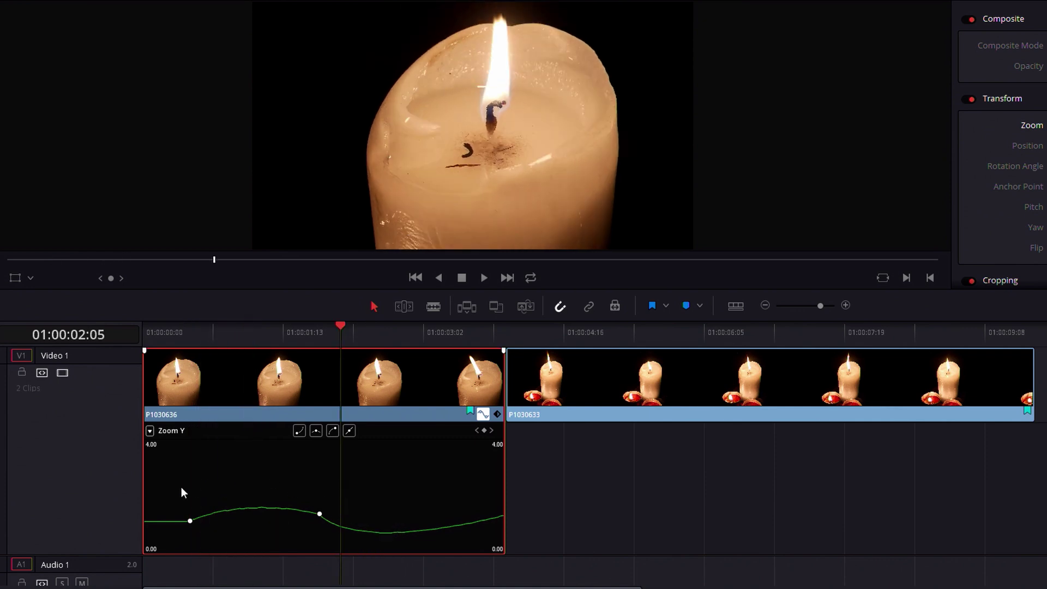
Copy the first clip's two Zoom Y keyframes and paste them onto clip P1030633 at 05:19.
drag(172, 481, 404, 551)
click(939, 398)
drag(550, 332, 654, 434)
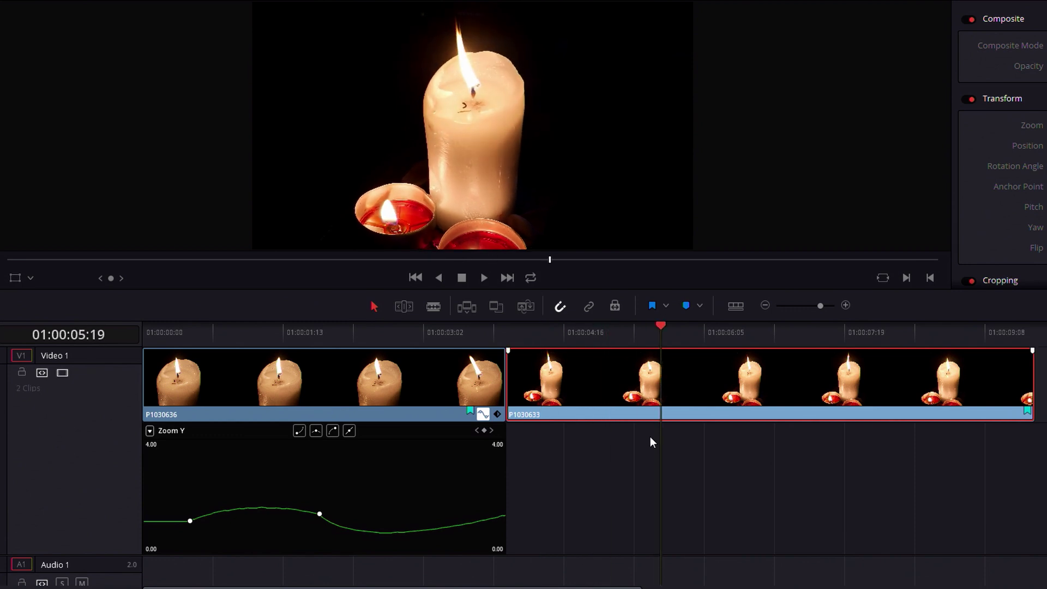
key(ctrl+v)
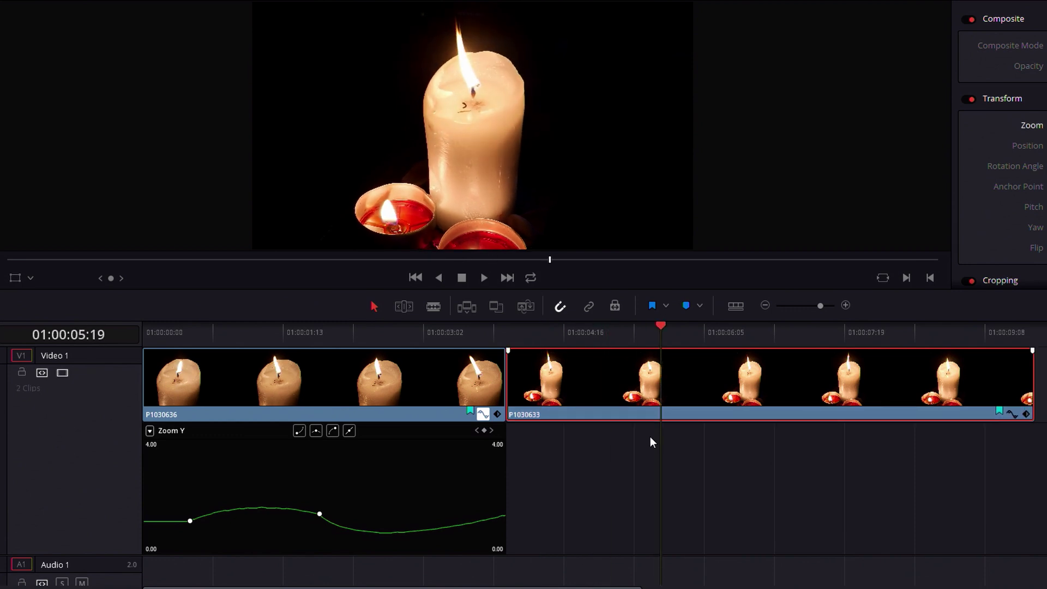
Open the keyframe track and the Zoom Y curve editor of clip P1030633.
click(1026, 415)
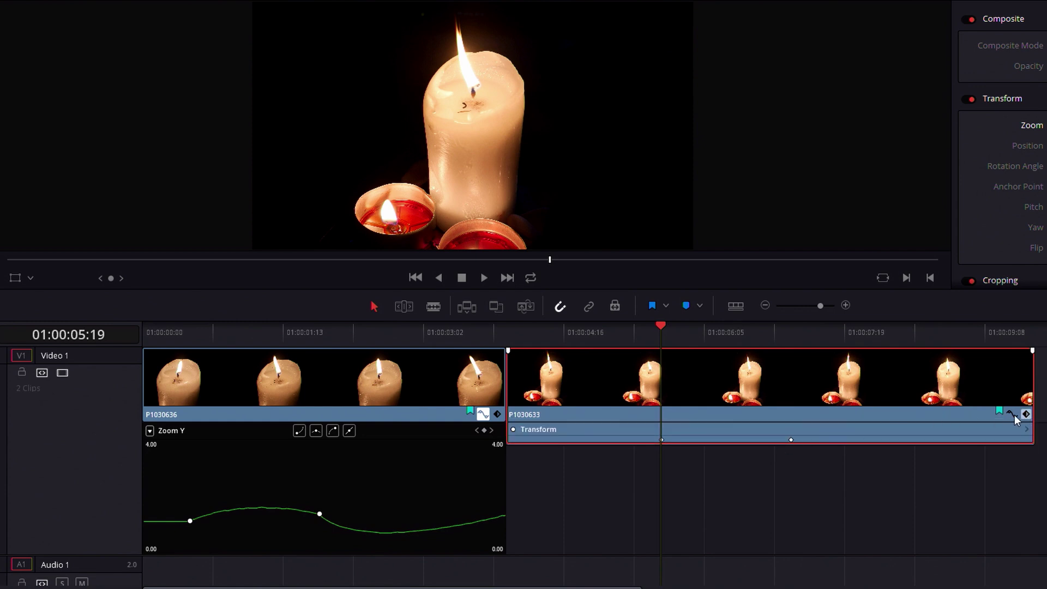
click(1013, 415)
scroll(783, 523, down, 1)
scroll(783, 523, up, 3)
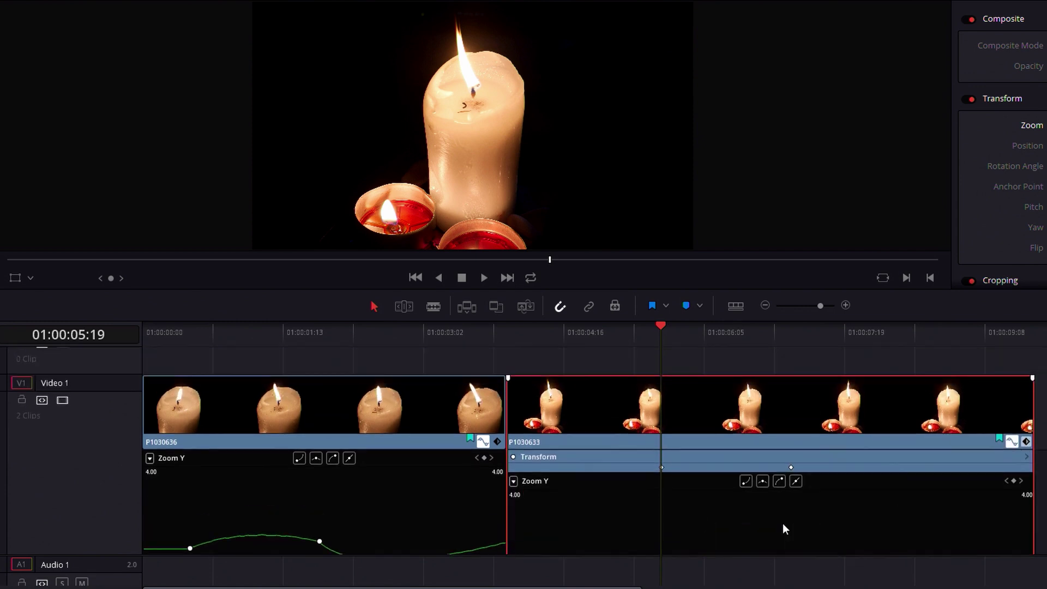
Play the timeline through the second clip to preview its pasted zoom animation.
drag(576, 338, 99, 367)
key(space)
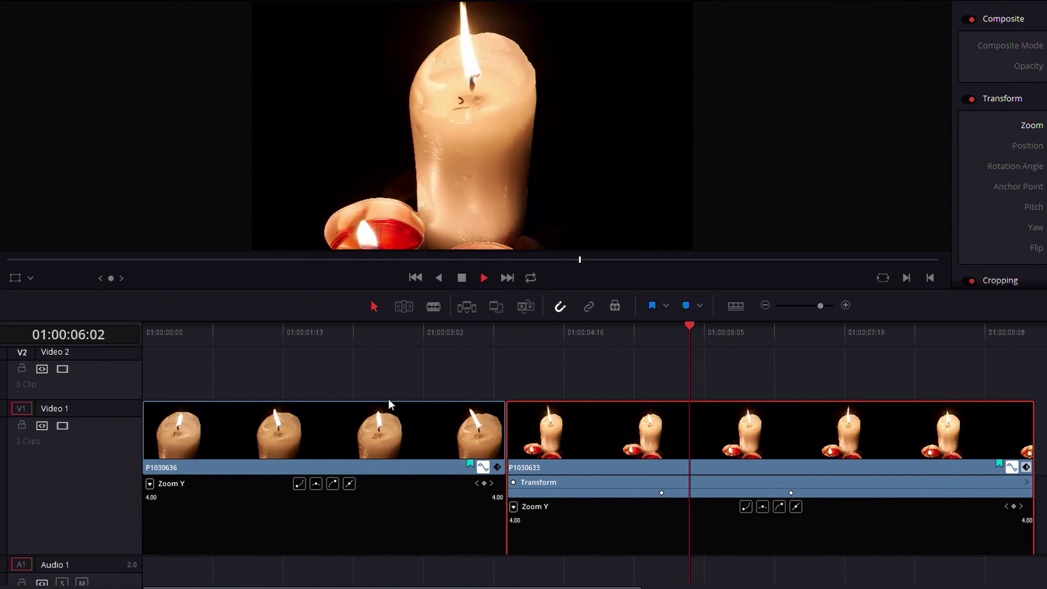
key(space)
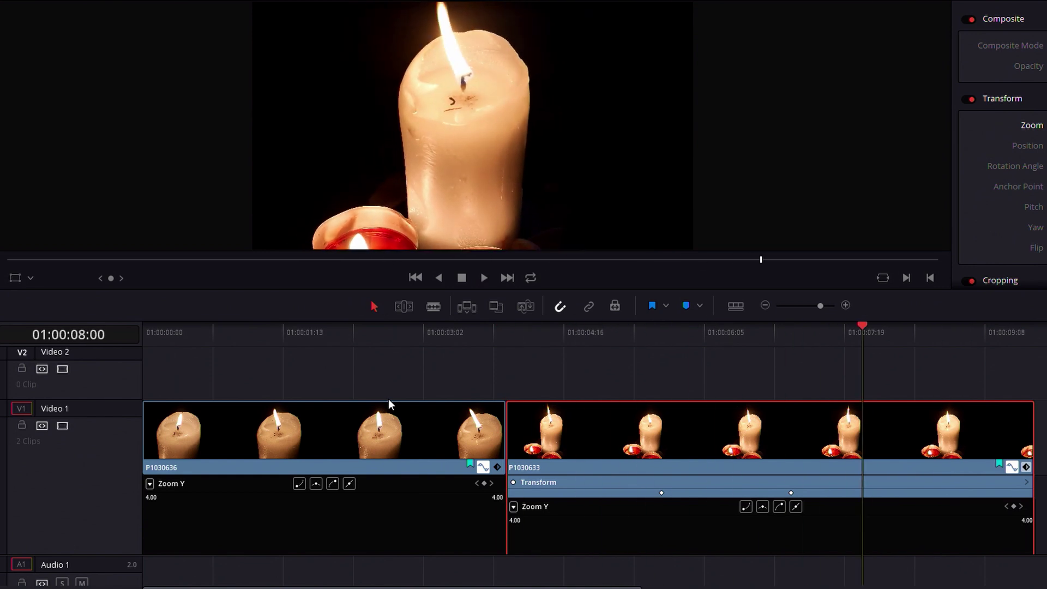
Move the second clip's first Zoom Y keyframe slightly later and lower its value on the curve.
scroll(900, 414, down, 2)
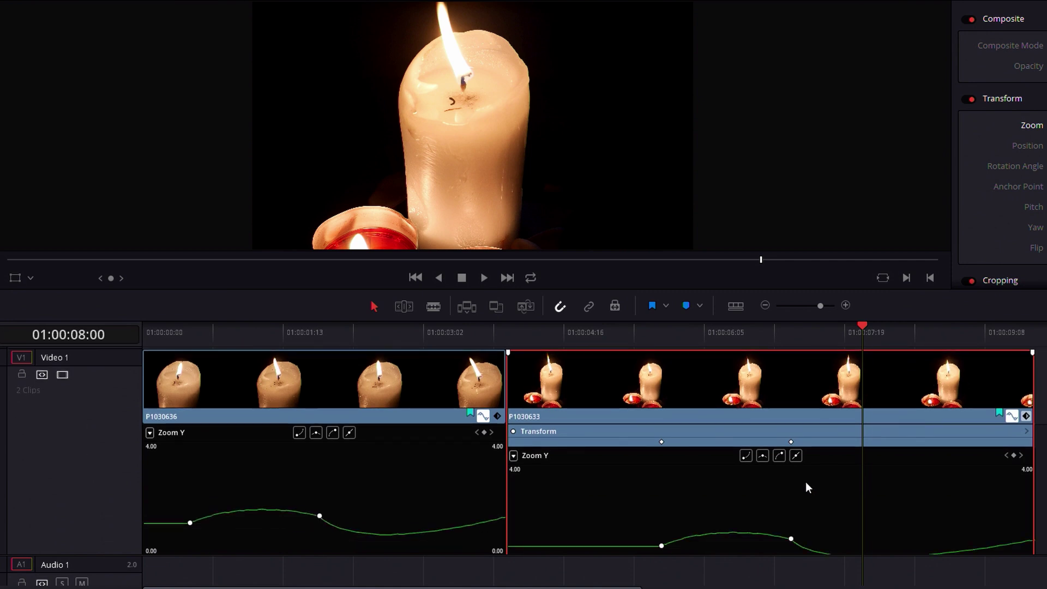
scroll(808, 491, down, 1)
mouse_move(662, 520)
mouse_down()
mouse_move(717, 517)
mouse_move(668, 528)
mouse_up()
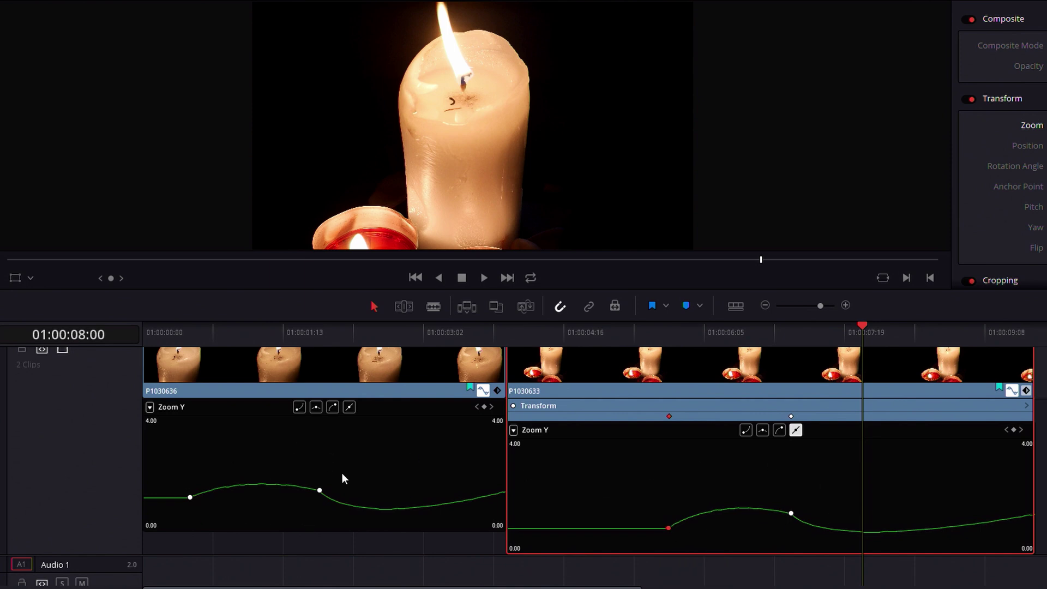
Move the second clip's second Zoom Y keyframe slightly later and raise its value on the curve.
mouse_move(791, 513)
mouse_down()
mouse_move(791, 496)
mouse_move(795, 509)
mouse_up()
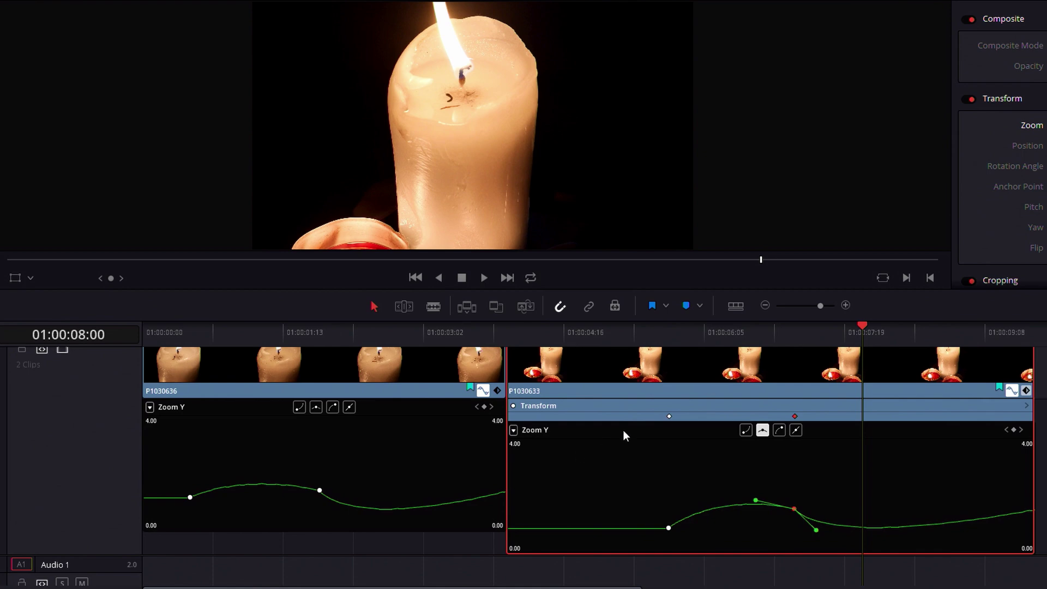
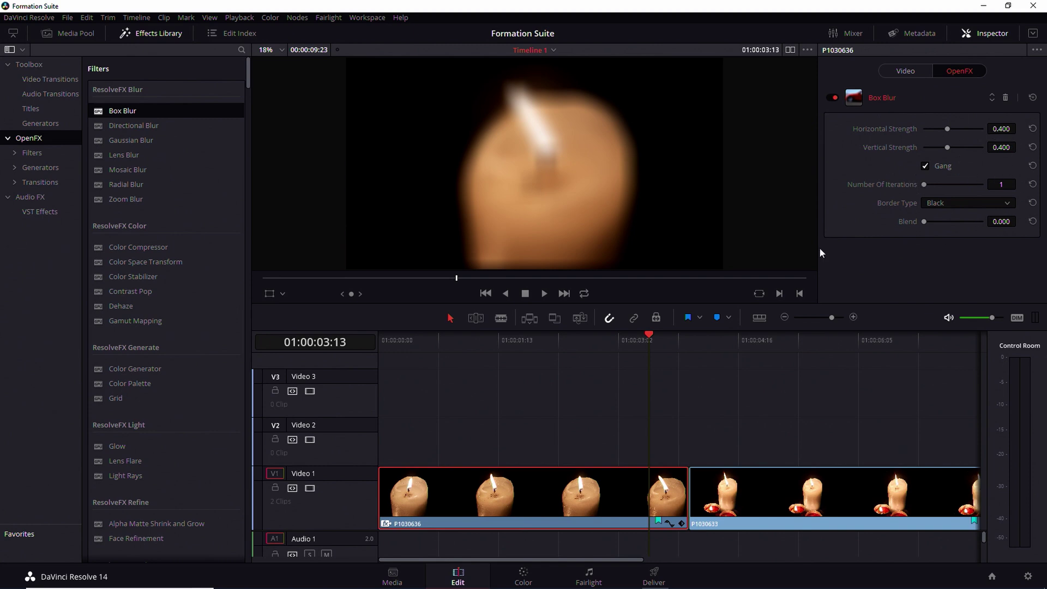
Remove Box Blur from clip P1030636 and switch to the Color page with its Keyframes view shown.
click(1006, 98)
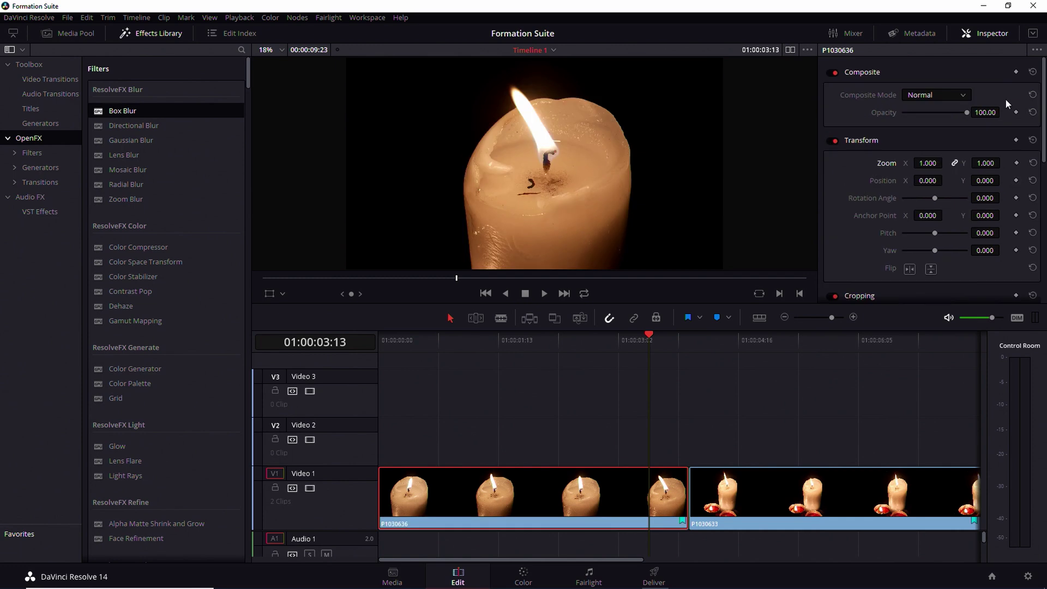
click(524, 578)
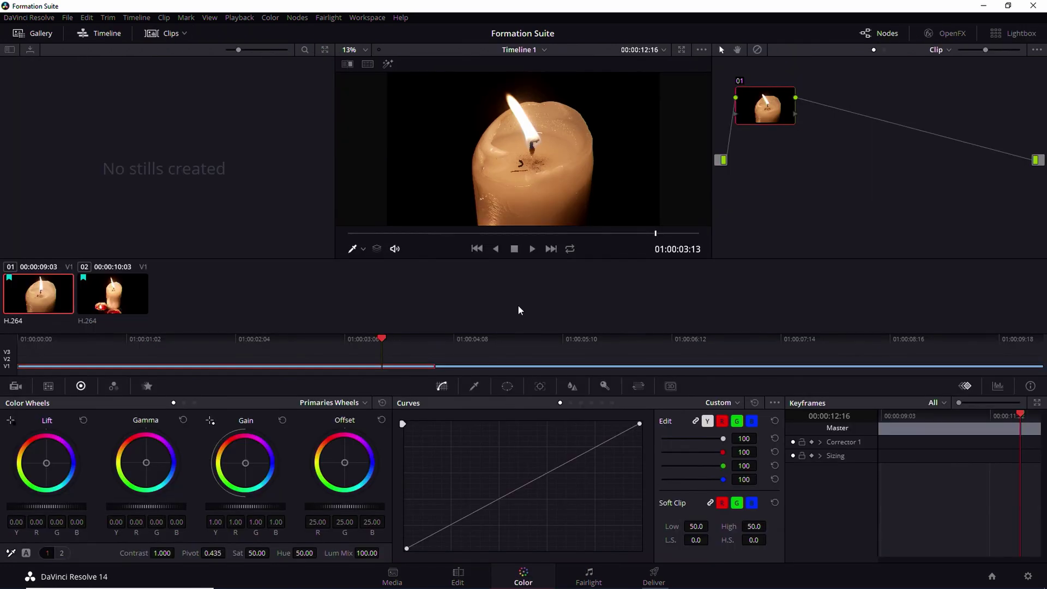
click(999, 387)
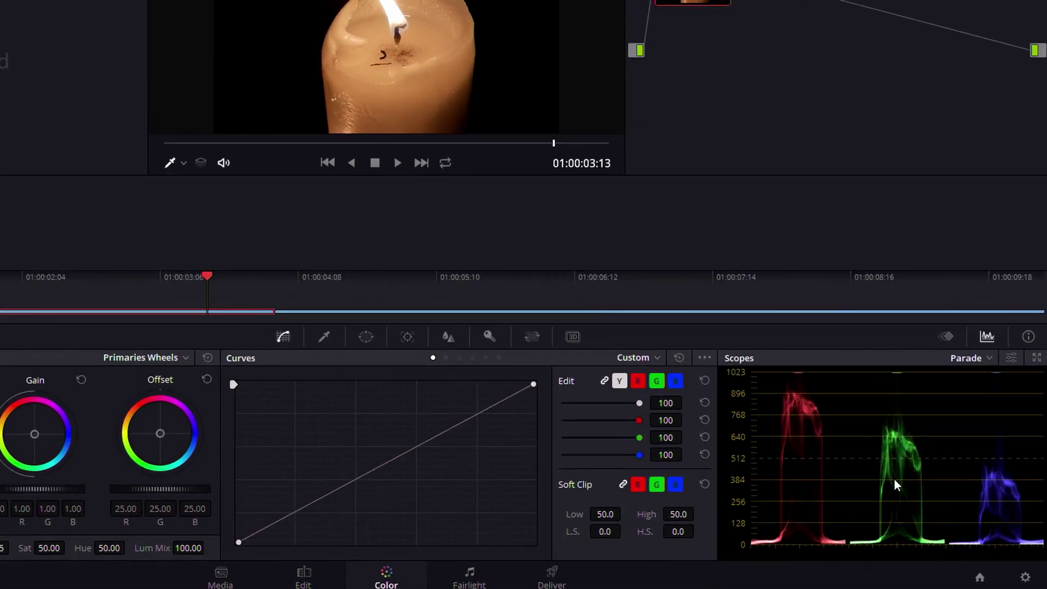
click(967, 386)
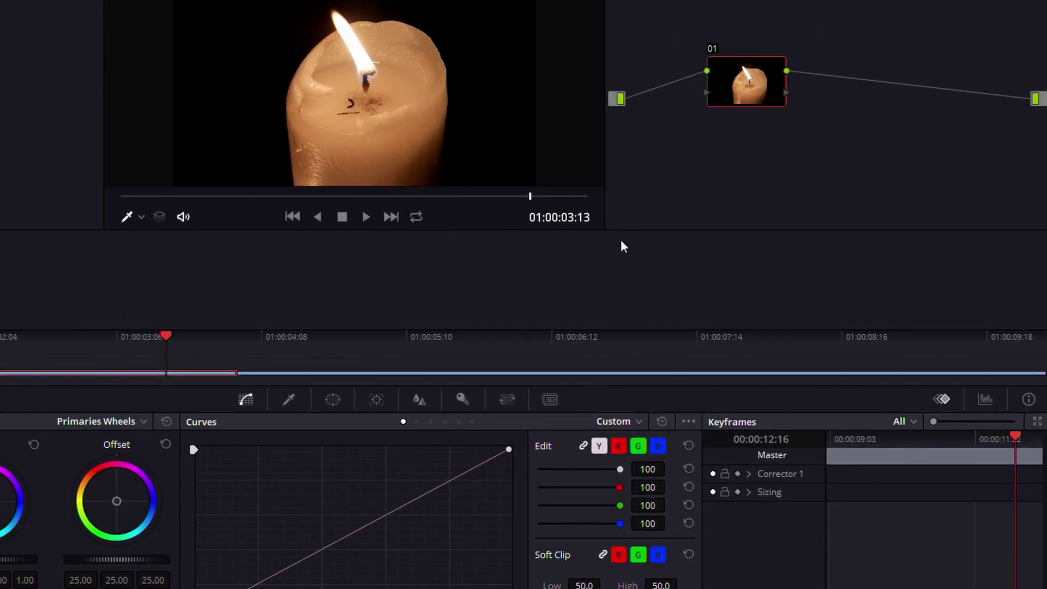
Apply the Box Blur OpenFX effect to node 01 of the first clip, with the playhead at 01:00:00:08.
drag(353, 195, 162, 200)
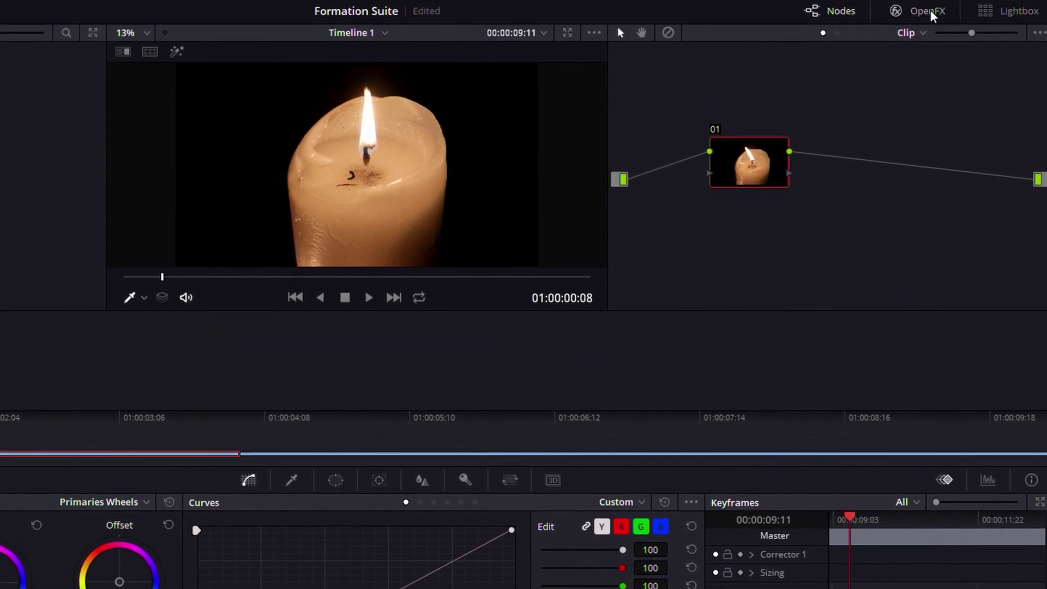
click(927, 27)
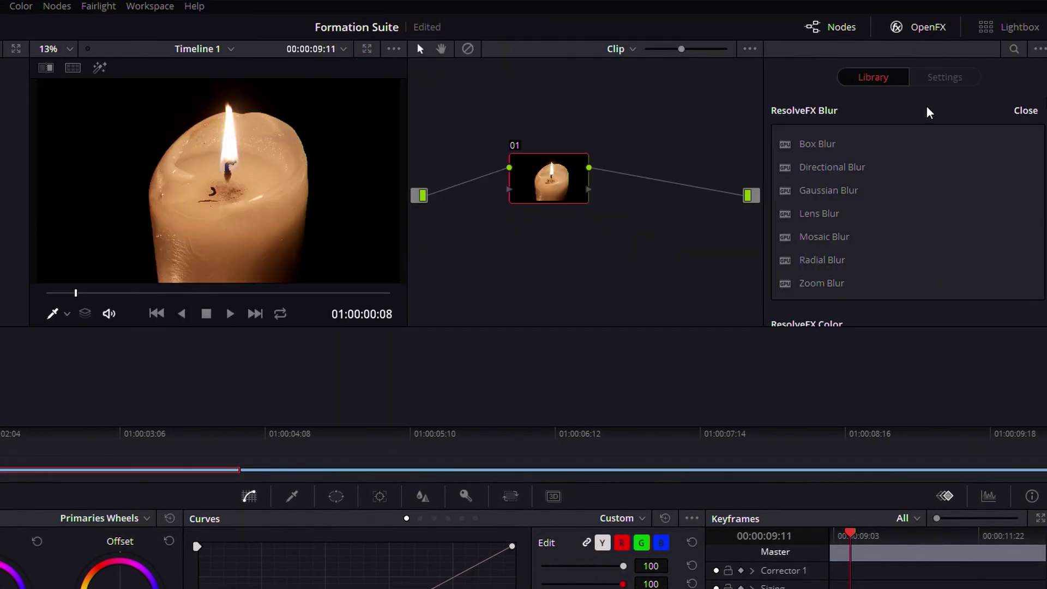
click(828, 148)
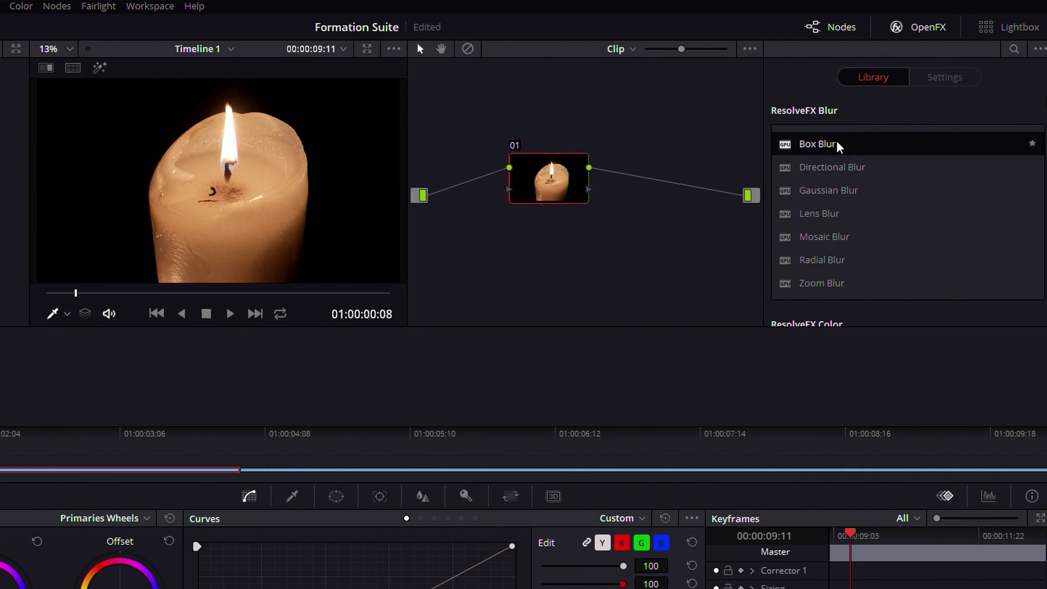
drag(838, 146, 565, 180)
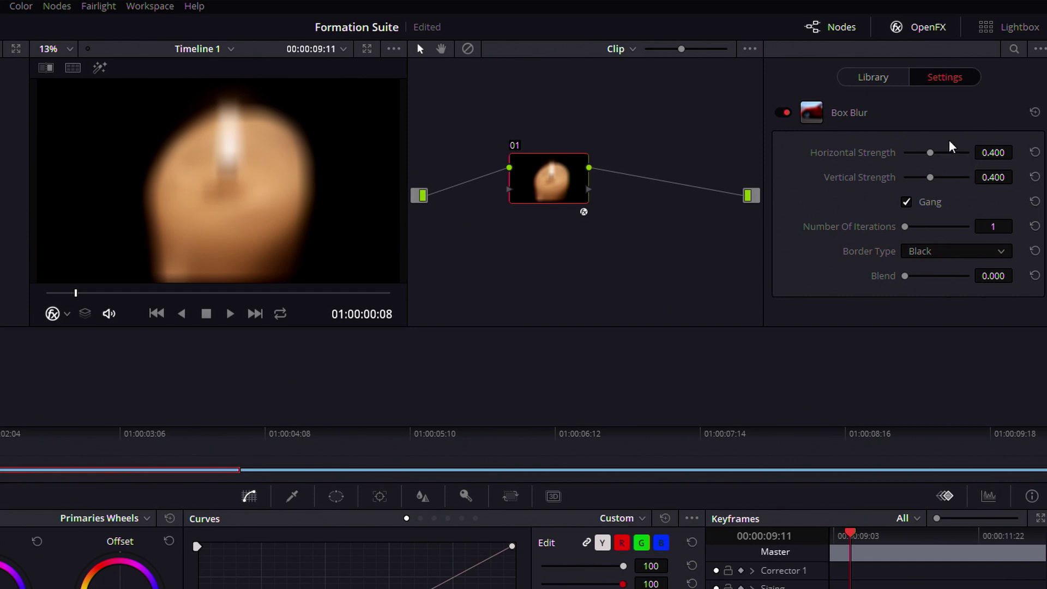
drag(560, 182, 528, 132)
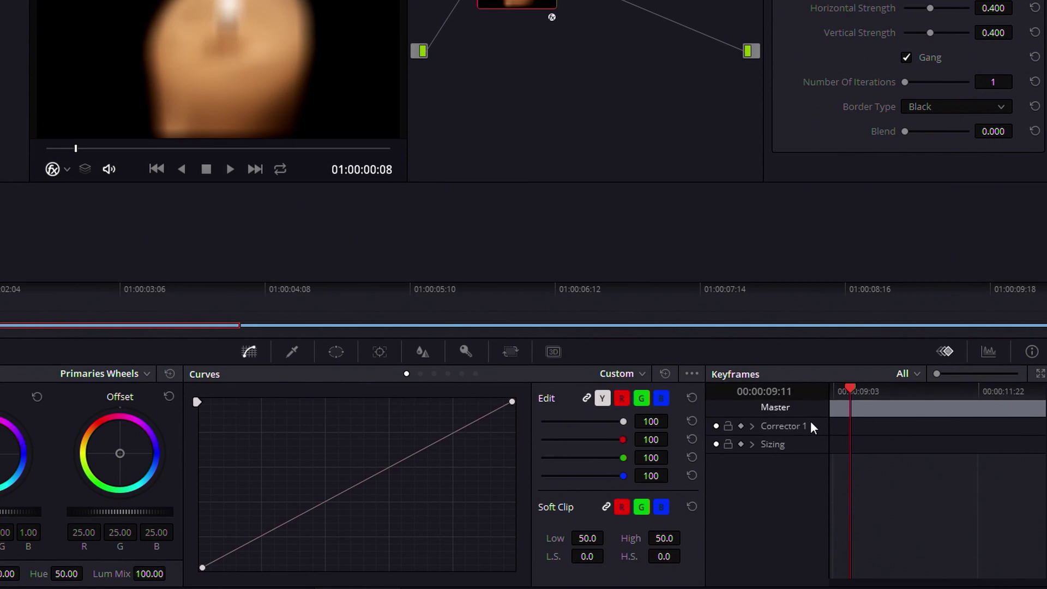
Keyframe node 01's ganged Box Blur strength at 0.000 at 01:00:00:02 and 0.426 at 01:00:00:19.
drag(849, 386, 838, 387)
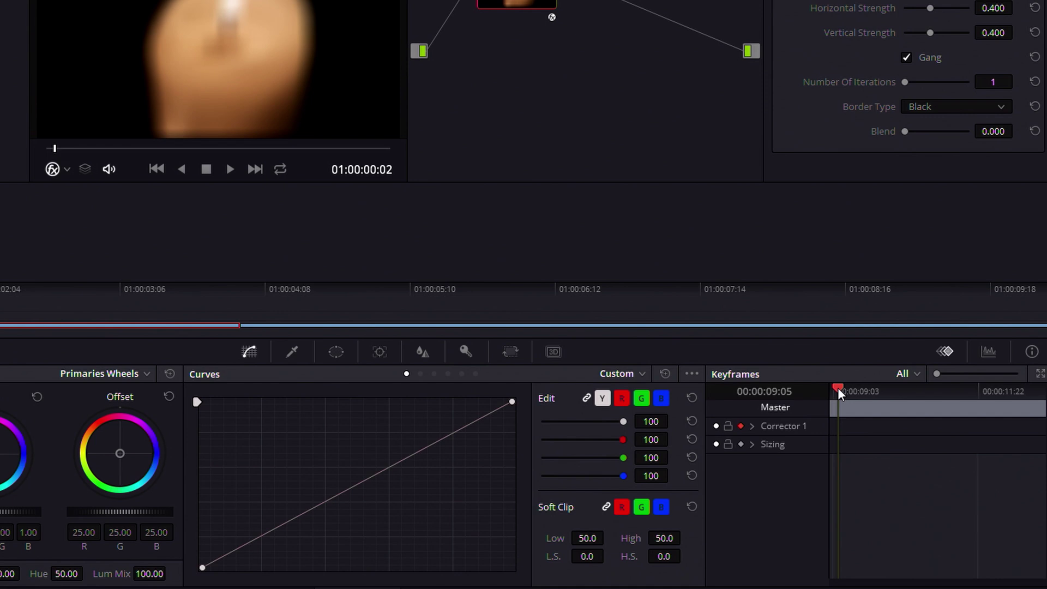
drag(1007, 23, 948, 23)
drag(845, 490, 874, 497)
drag(990, 114, 1046, 114)
Play the first clip from its start to preview the animated blur.
drag(865, 489, 828, 496)
key(space)
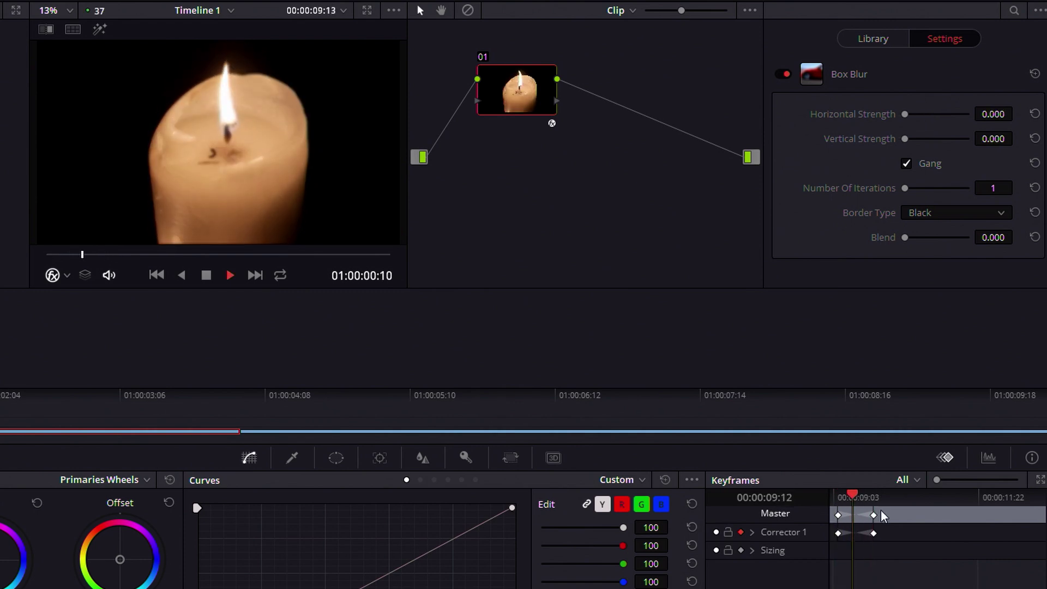
drag(904, 492, 805, 495)
key(space)
key(space)
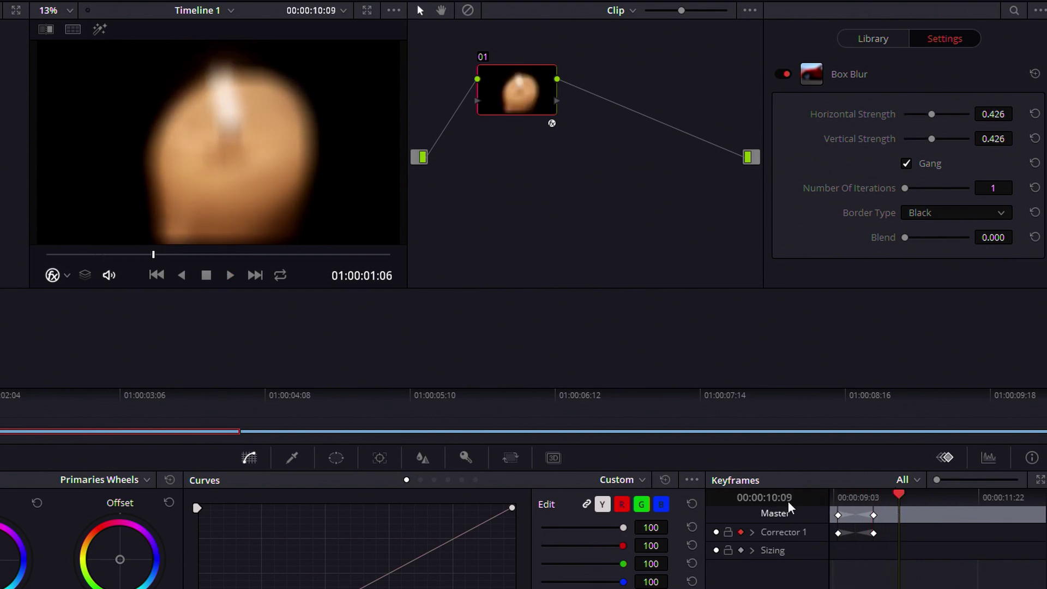
At the 01:00:00:19 keyframe, try the Wrap-Around and Reflect border types for Box Blur, then choose Replicate.
click(877, 496)
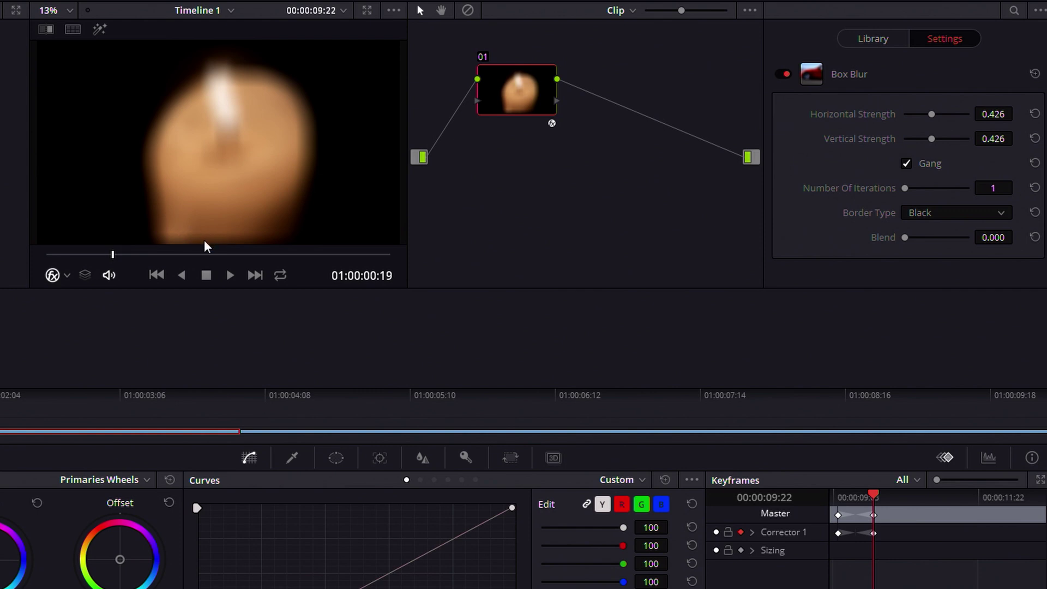
click(949, 213)
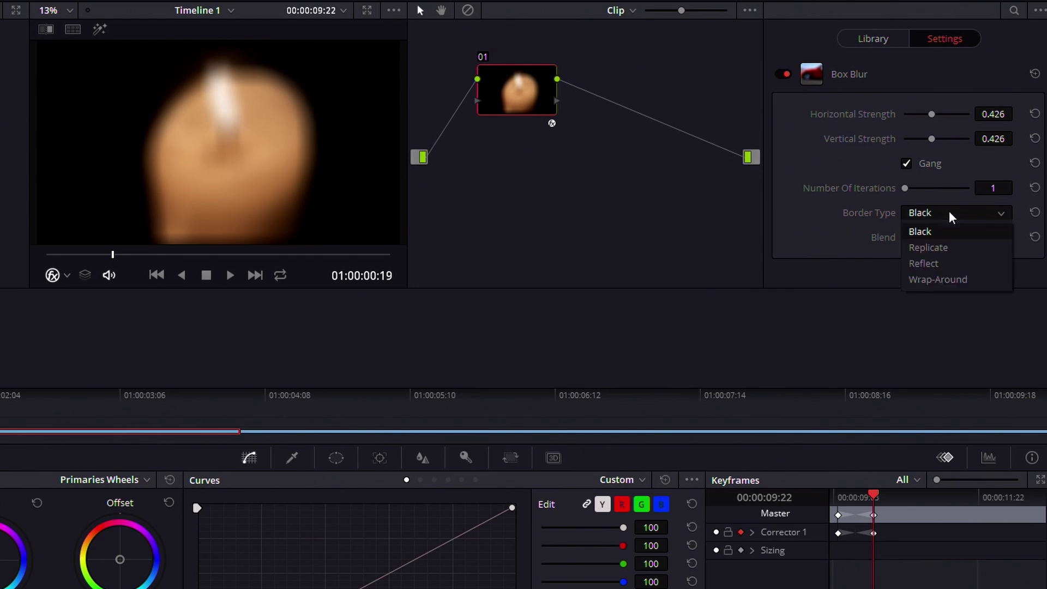
click(946, 279)
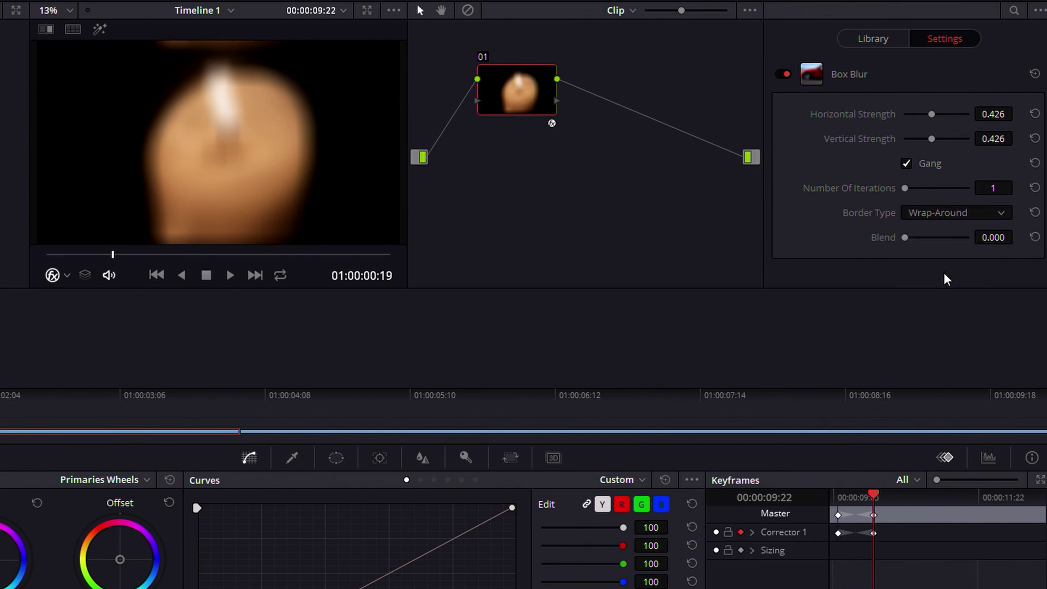
click(973, 215)
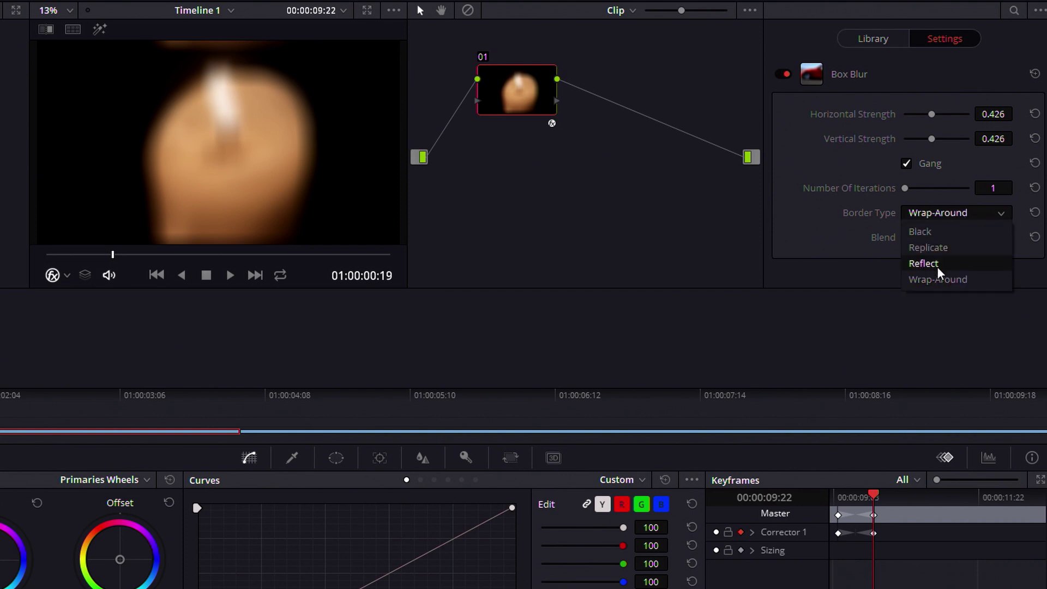
click(938, 266)
click(950, 212)
click(933, 251)
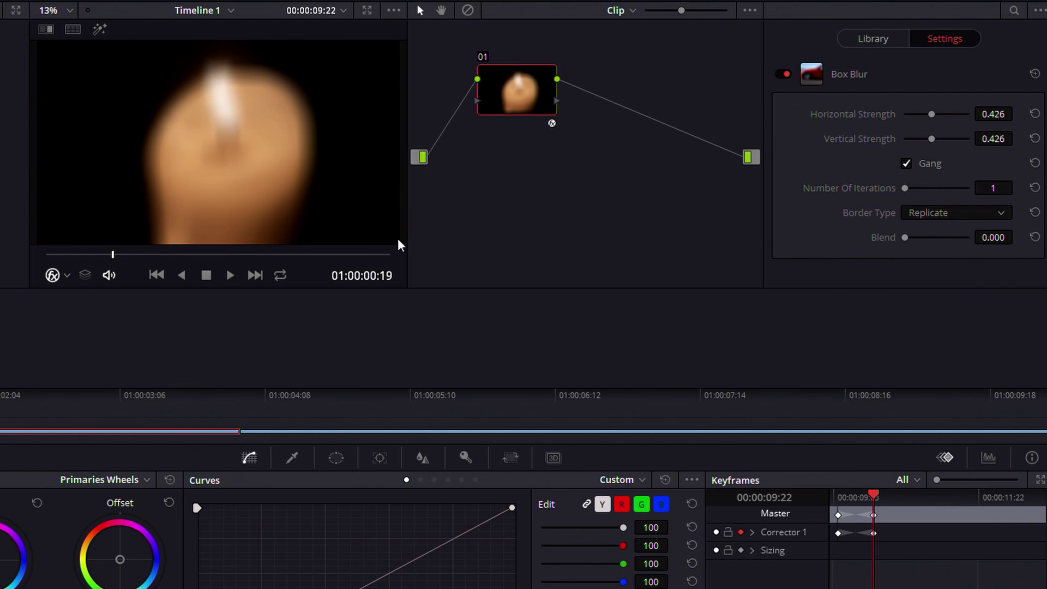
Set the Box Blur border type to Replicate at the first keyframe, 01:00:00:02.
drag(875, 499, 839, 500)
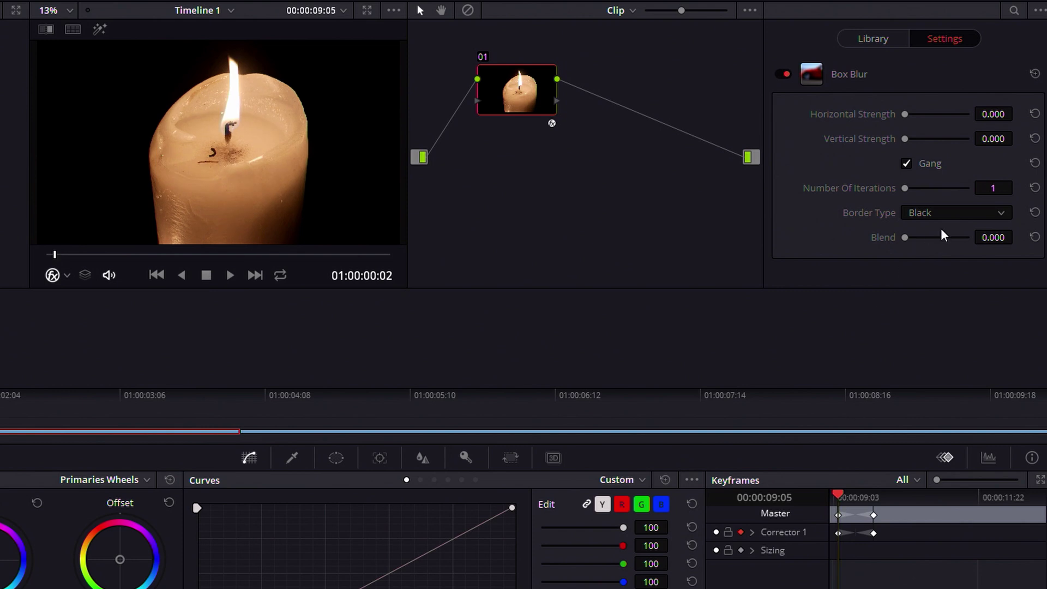
click(973, 209)
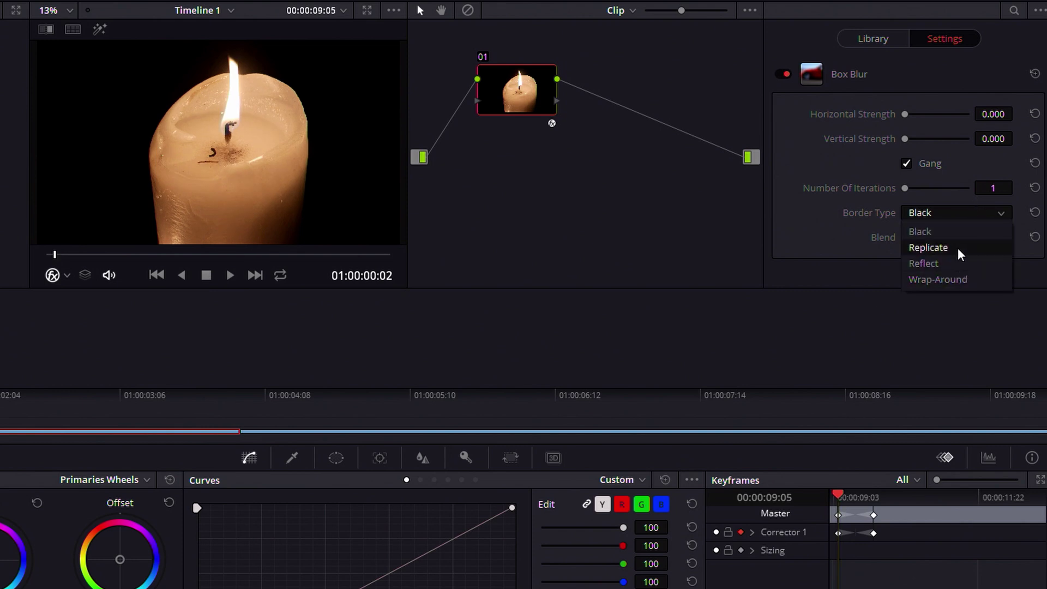
click(958, 248)
Move Corrector 1's second blur keyframe later, to about 01:00:01:07, to lengthen the transition.
drag(838, 495, 887, 494)
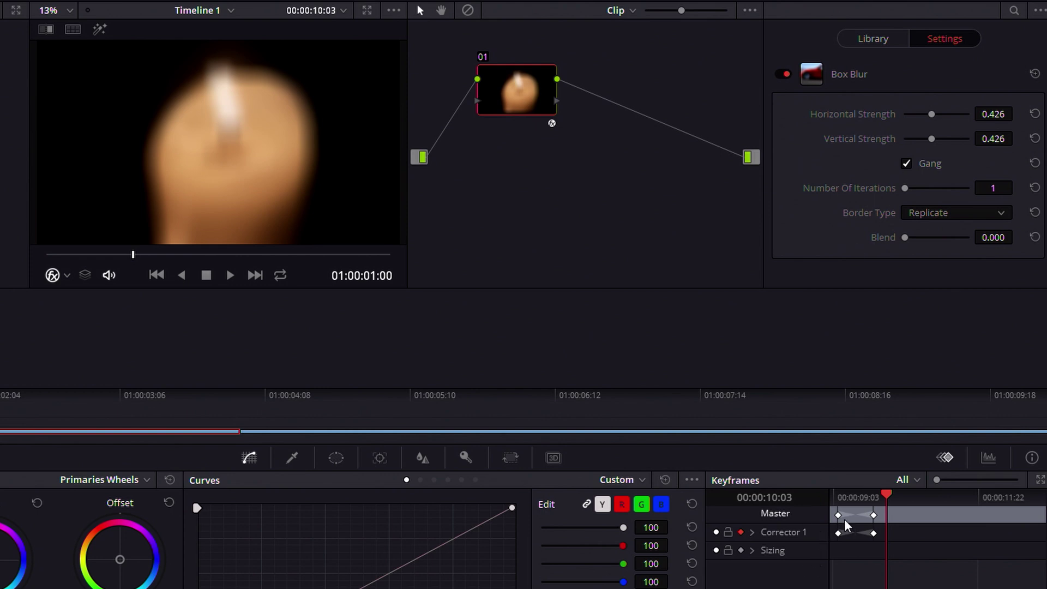
drag(886, 492, 918, 516)
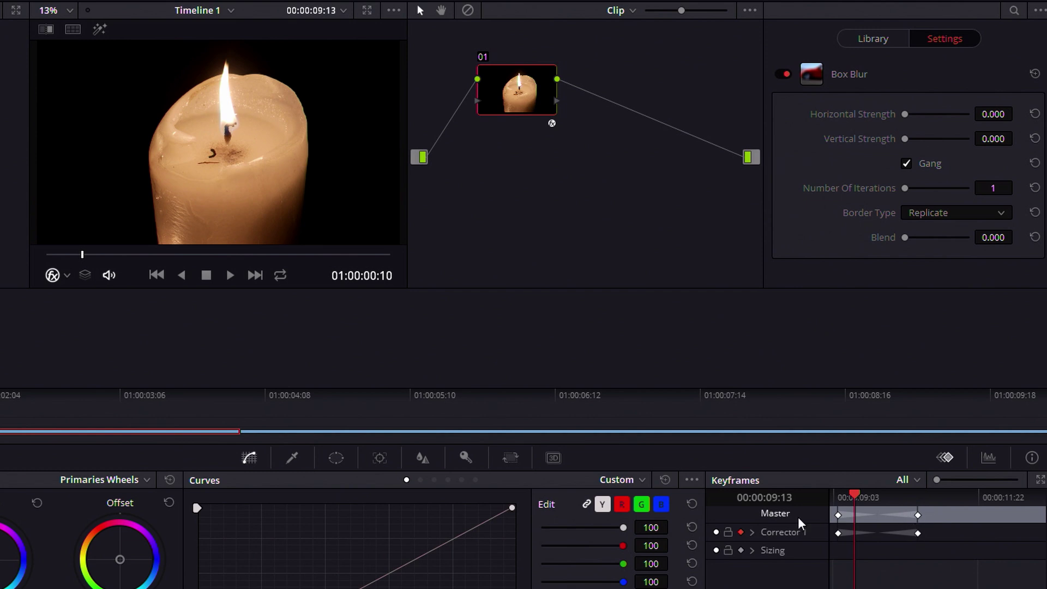
drag(918, 533, 901, 532)
drag(855, 495, 903, 495)
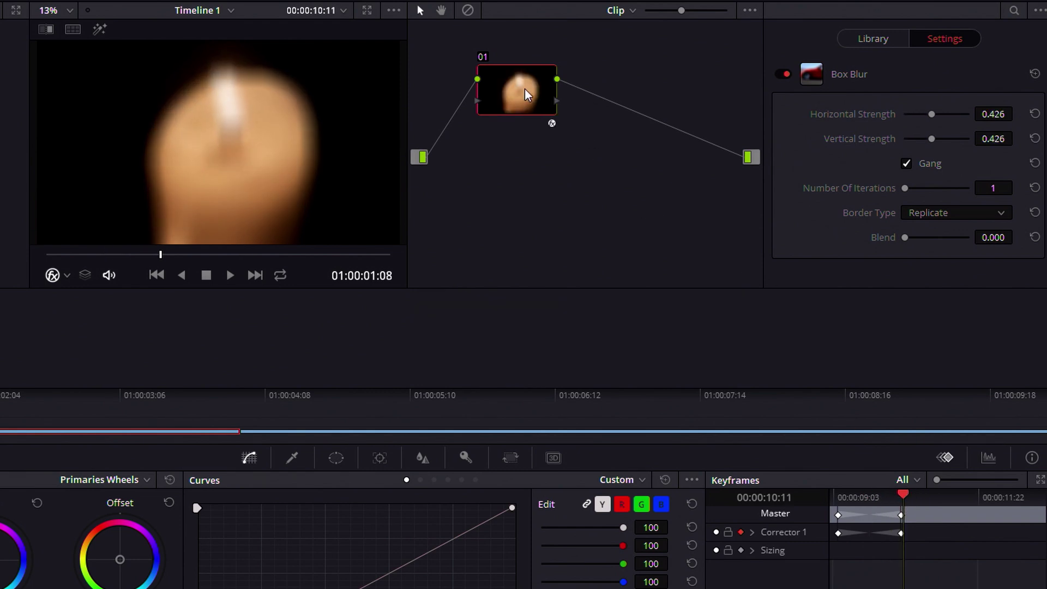
Add a serial node after node 01 and apply the Glow effect to it.
right_click(525, 89)
mouse_move(556, 133)
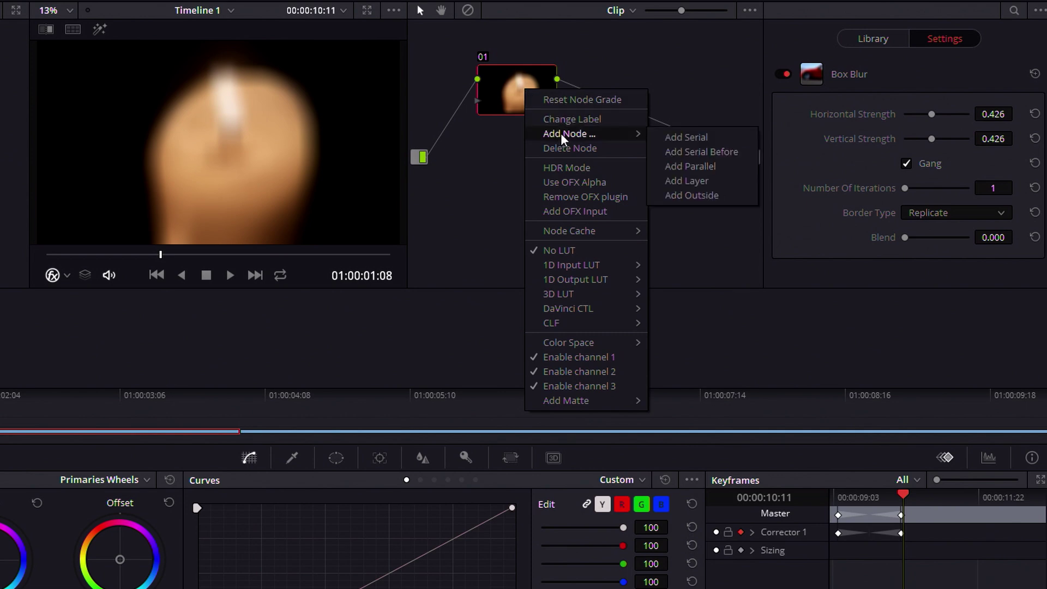
click(692, 137)
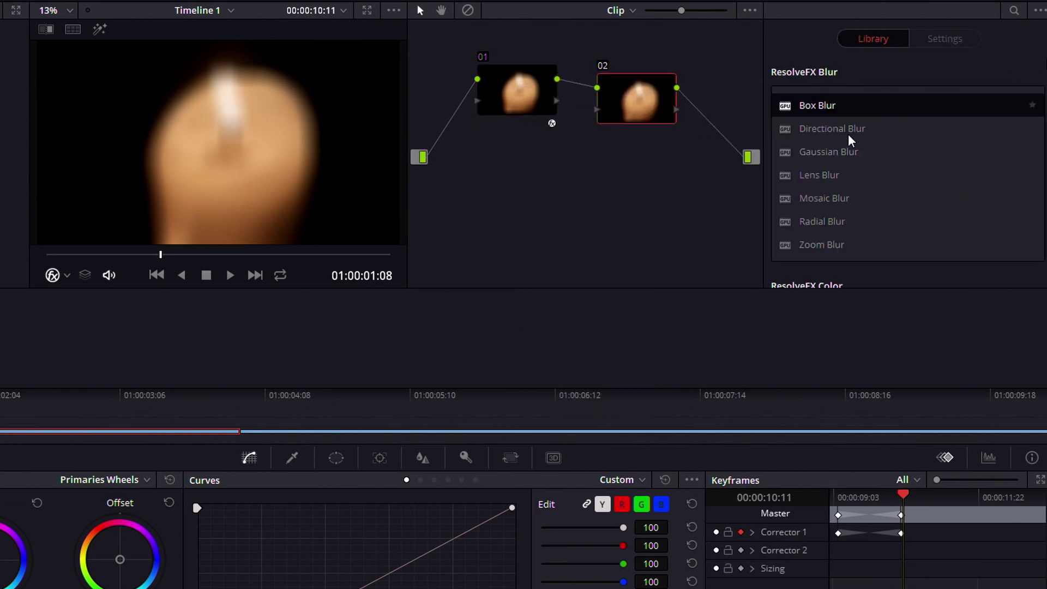
scroll(849, 162, down, 5)
scroll(849, 163, down, 1)
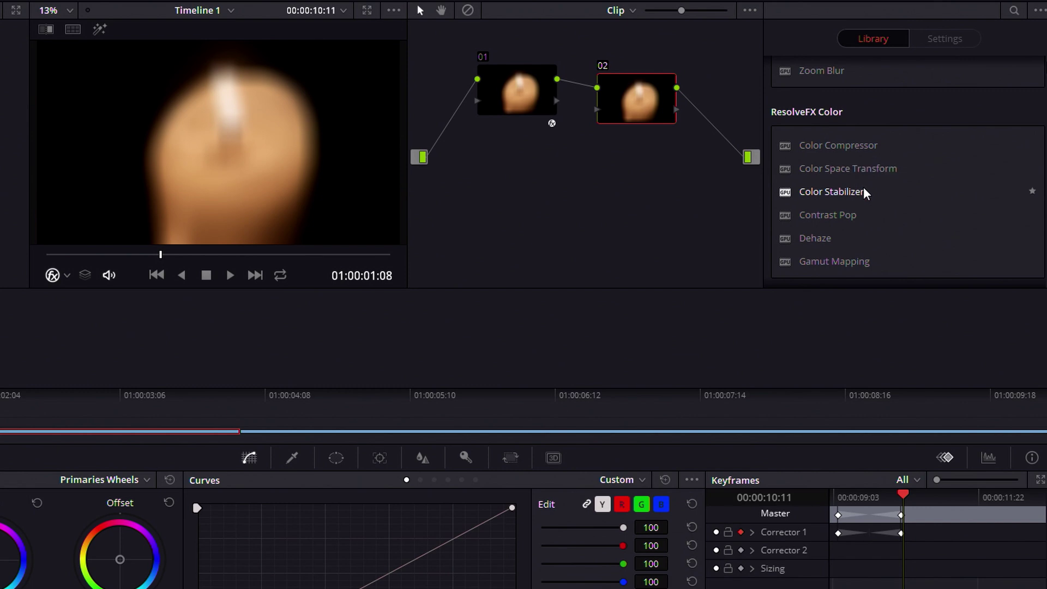
scroll(863, 187, down, 5)
drag(827, 175, 646, 118)
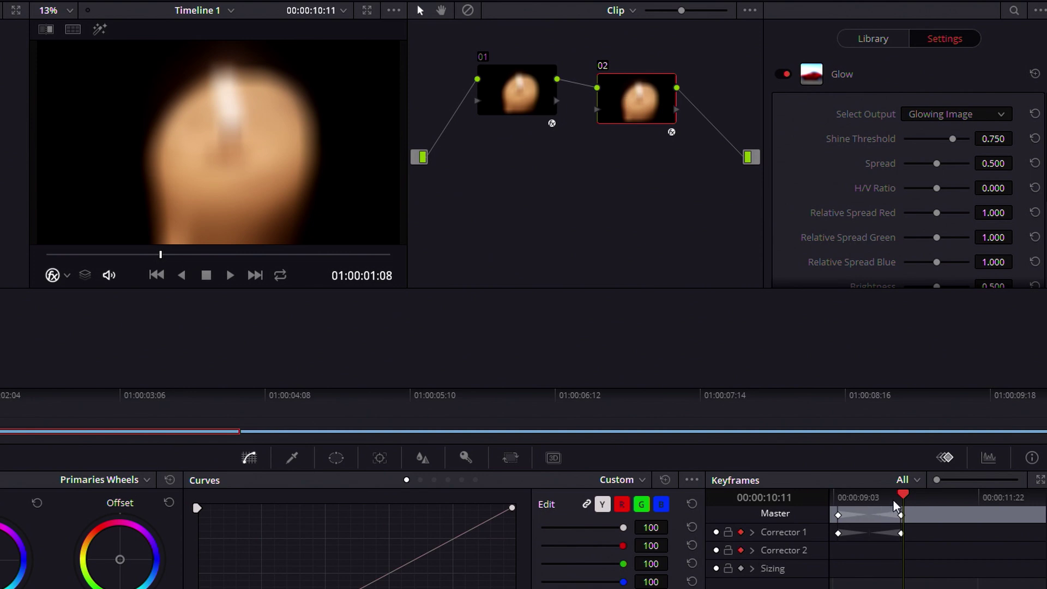
Keyframe the Glow's Shine Threshold on node 02 at 0.211 at 01:00:00:02 and 0.997 at 01:00:01:07.
click(851, 499)
click(838, 503)
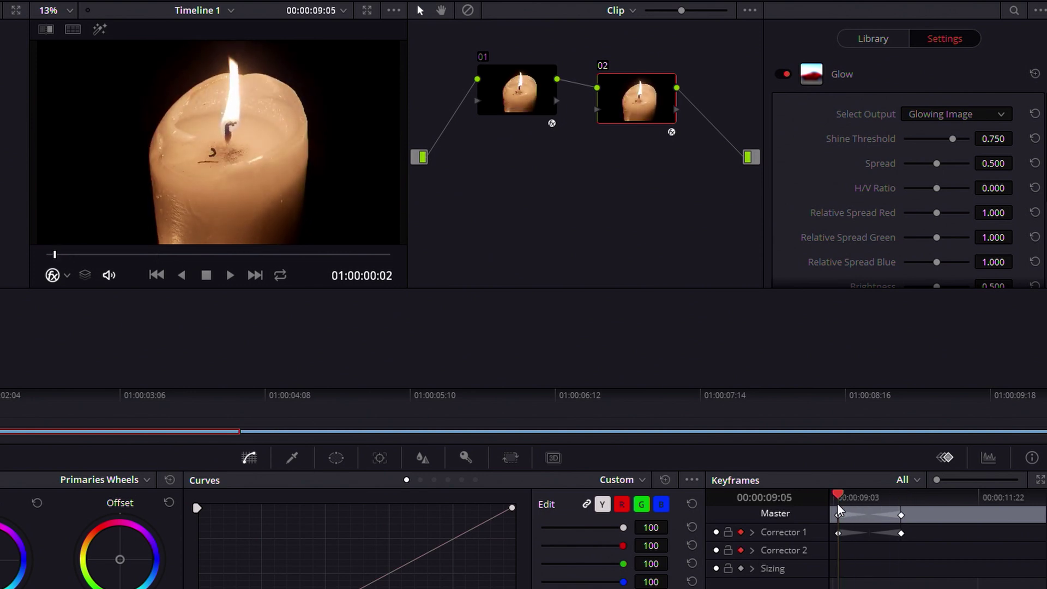
mouse_move(991, 140)
mouse_down()
mouse_move(1017, 138)
mouse_move(991, 141)
mouse_up()
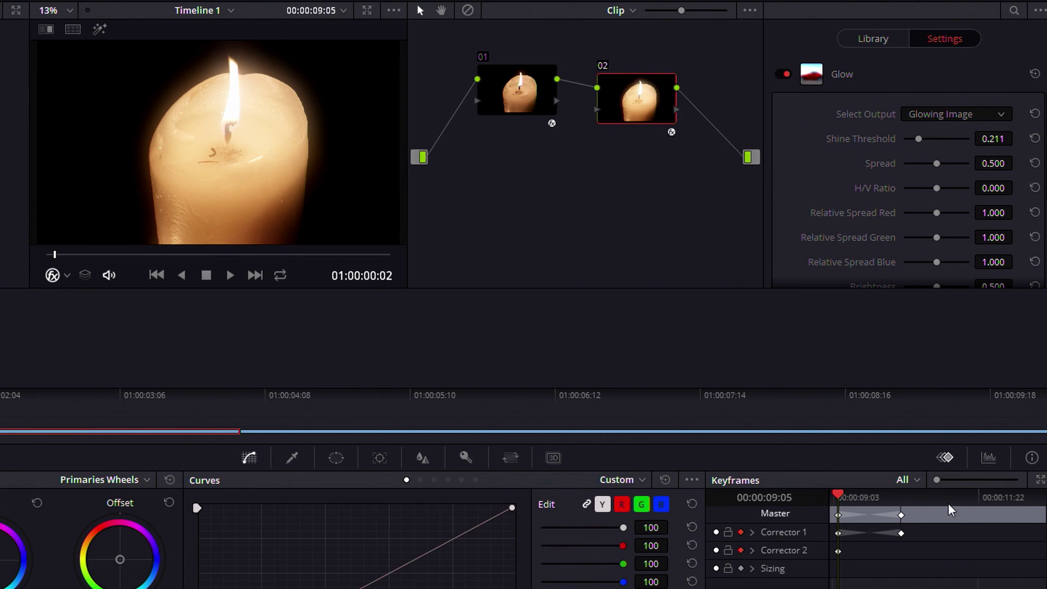
drag(840, 490, 902, 495)
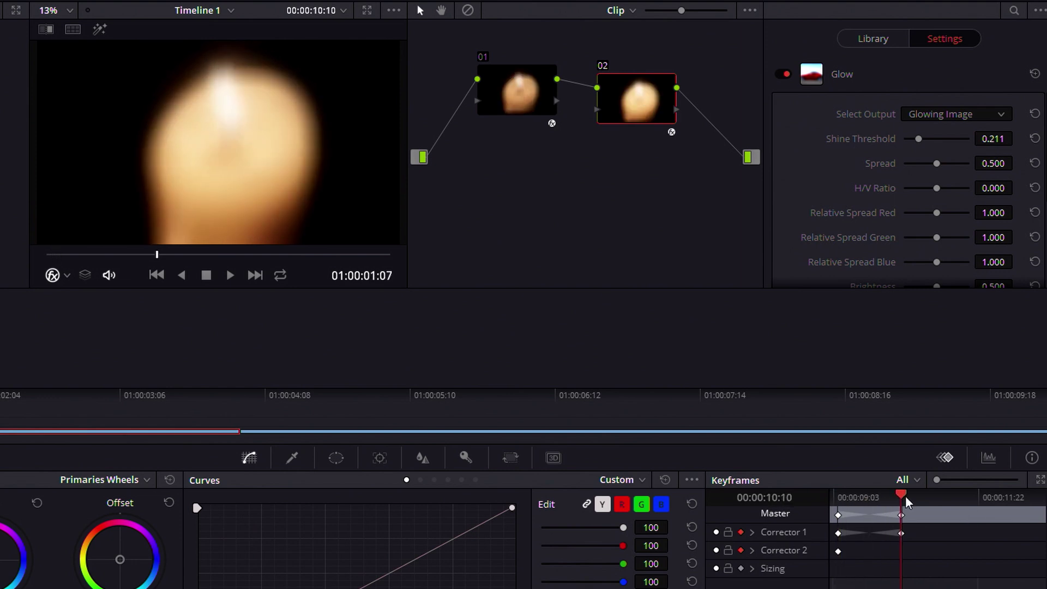
drag(993, 138, 1033, 139)
Play the first clip from the start to preview the combined blur and glow animation, and return to the beginning.
key(Home)
key(space)
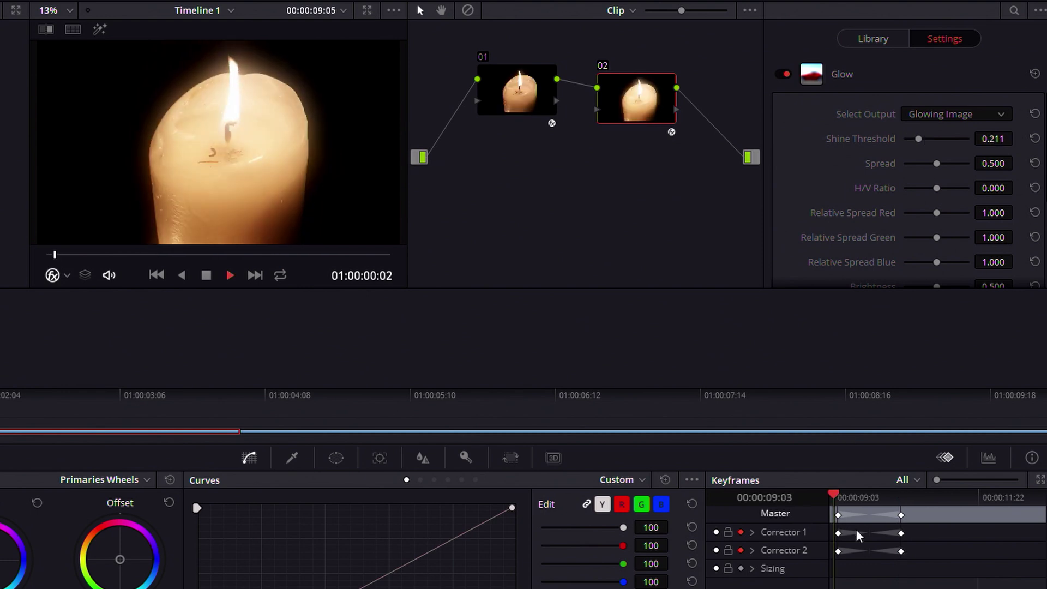
key(space)
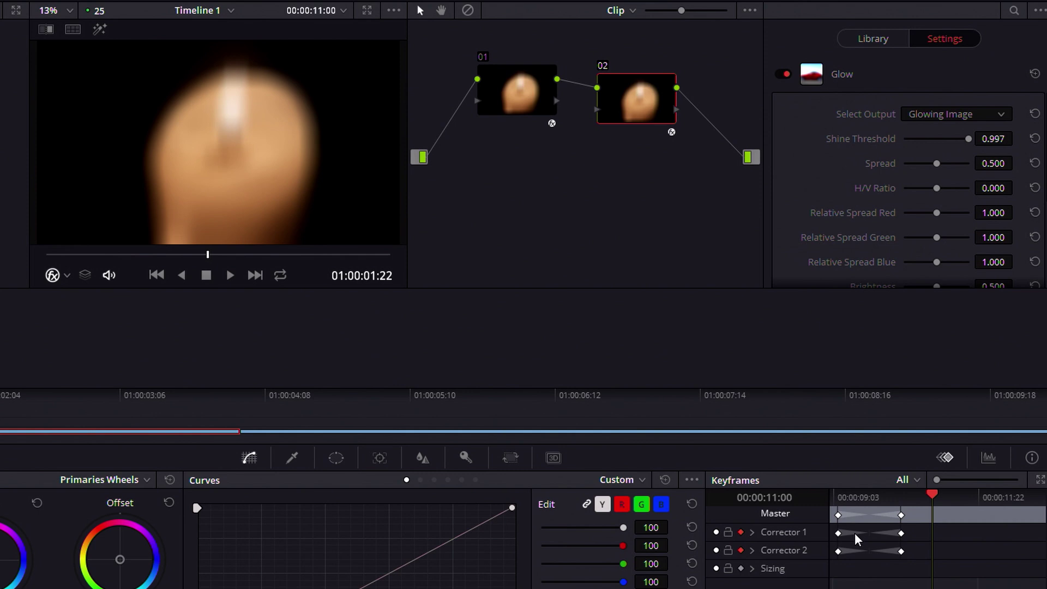
key(Home)
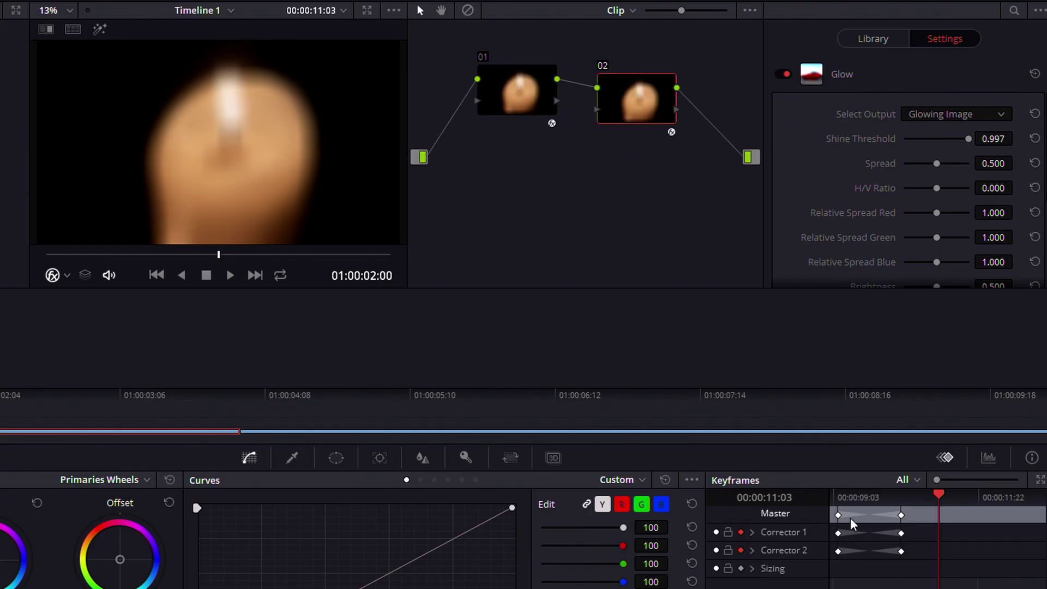
click(829, 576)
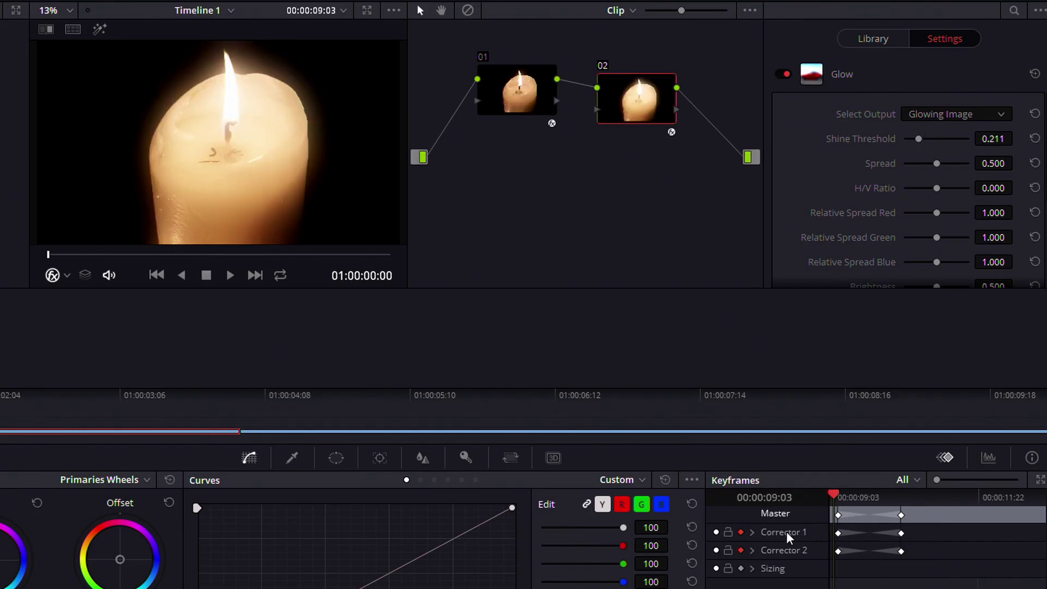
Expand Corrector 1 in the keyframe list and examine its individual parameter tracks for where the blur keyframes sit.
click(728, 533)
click(729, 534)
click(753, 487)
scroll(769, 504, down, 2)
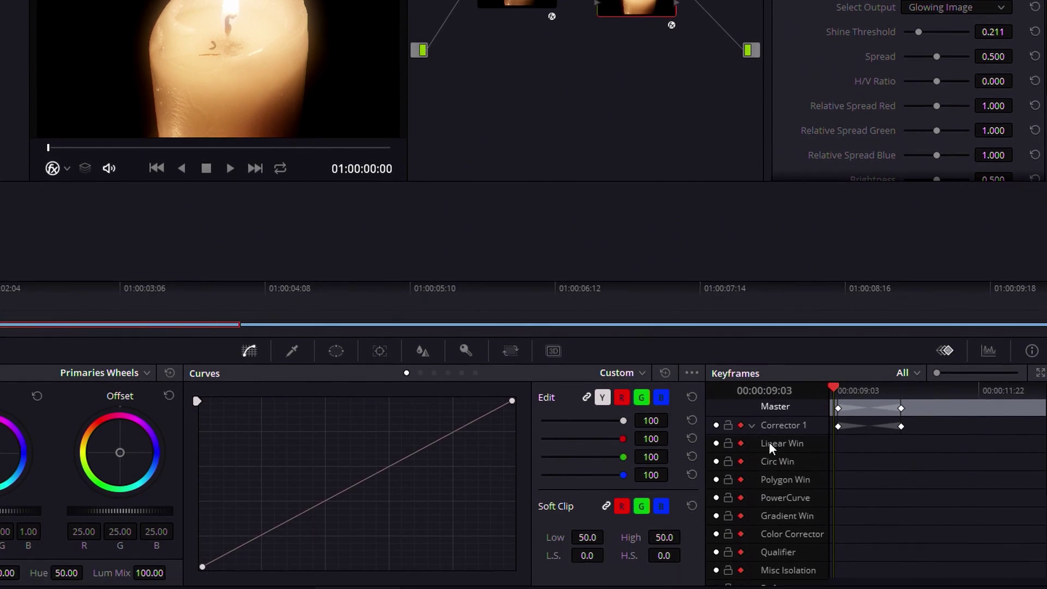
scroll(769, 442, down, 3)
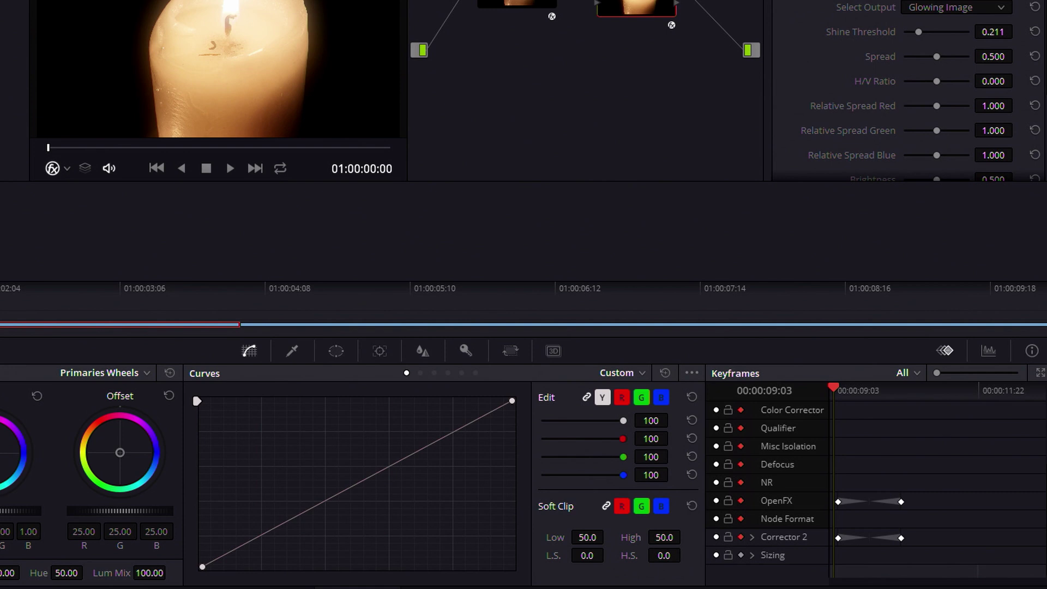
scroll(779, 504, up, 1)
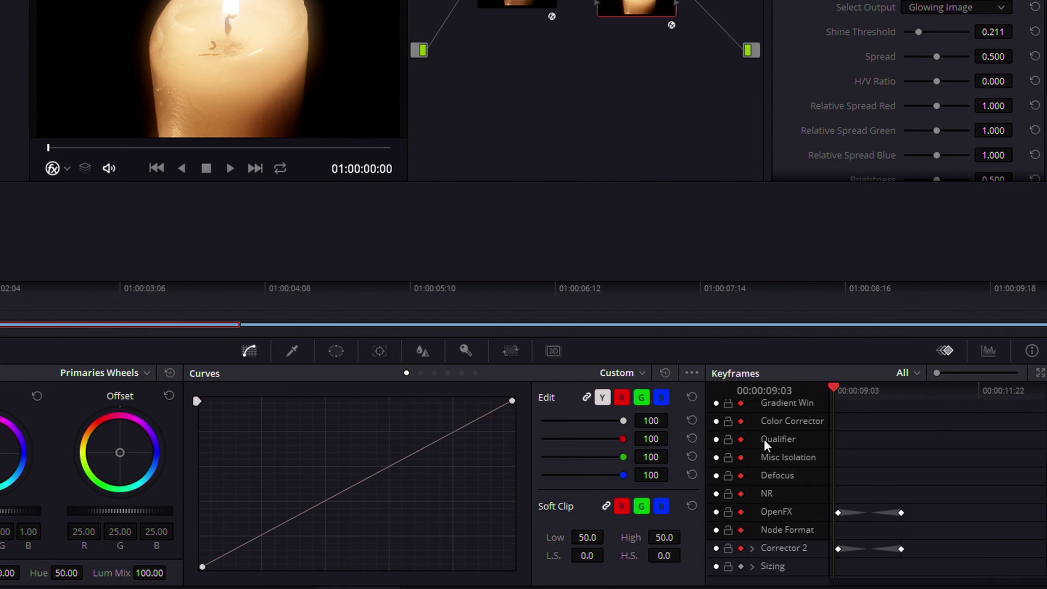
scroll(793, 441, up, 2)
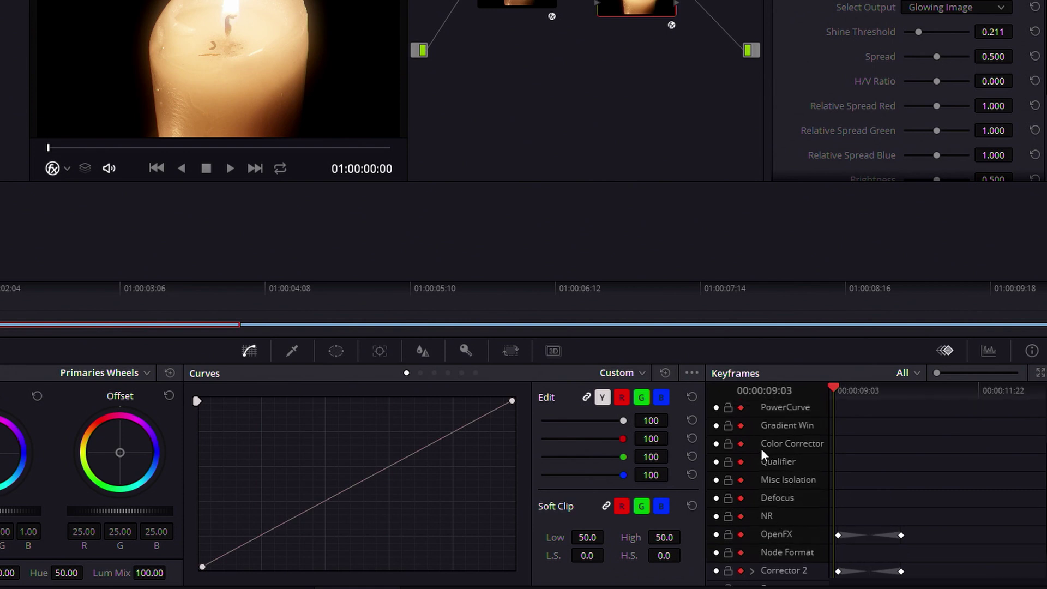
scroll(800, 450, up, 3)
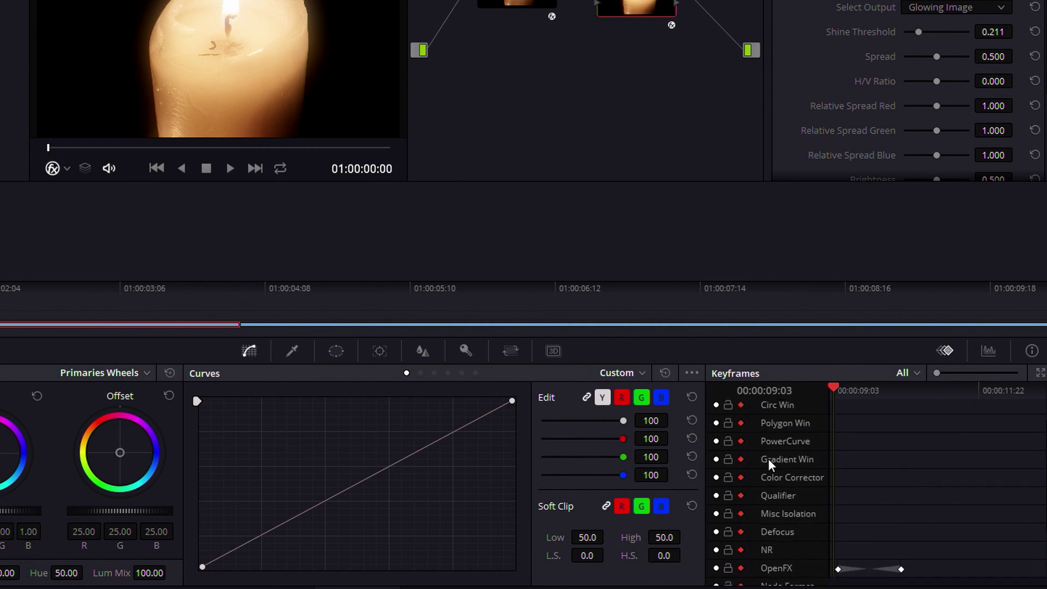
scroll(816, 471, up, 2)
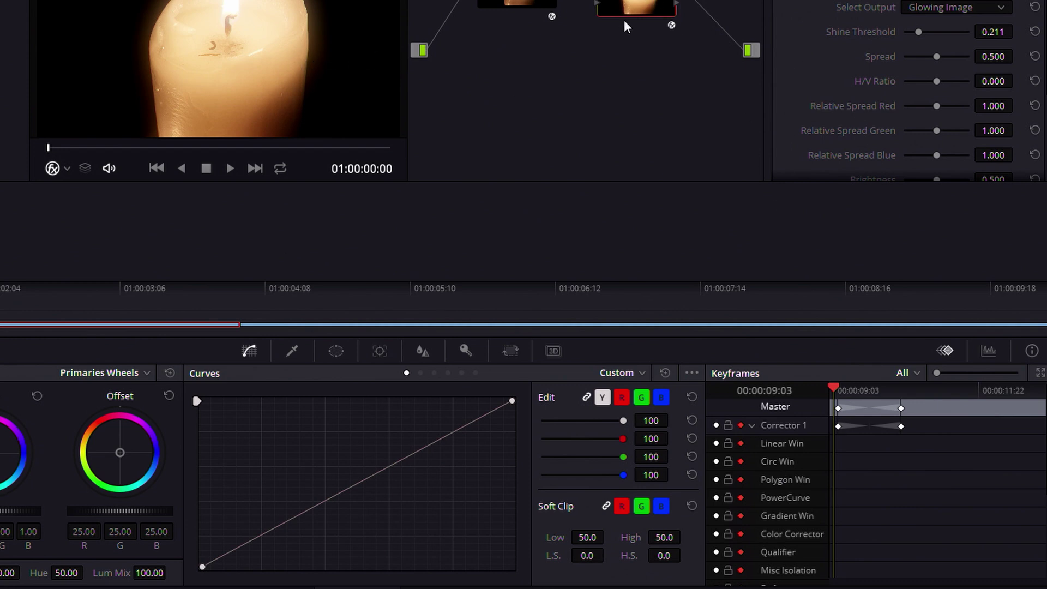
Add a gradient window to node 02, rotate it to 89.62, set its softness to 17.22 and place it at the image's left edge.
click(337, 351)
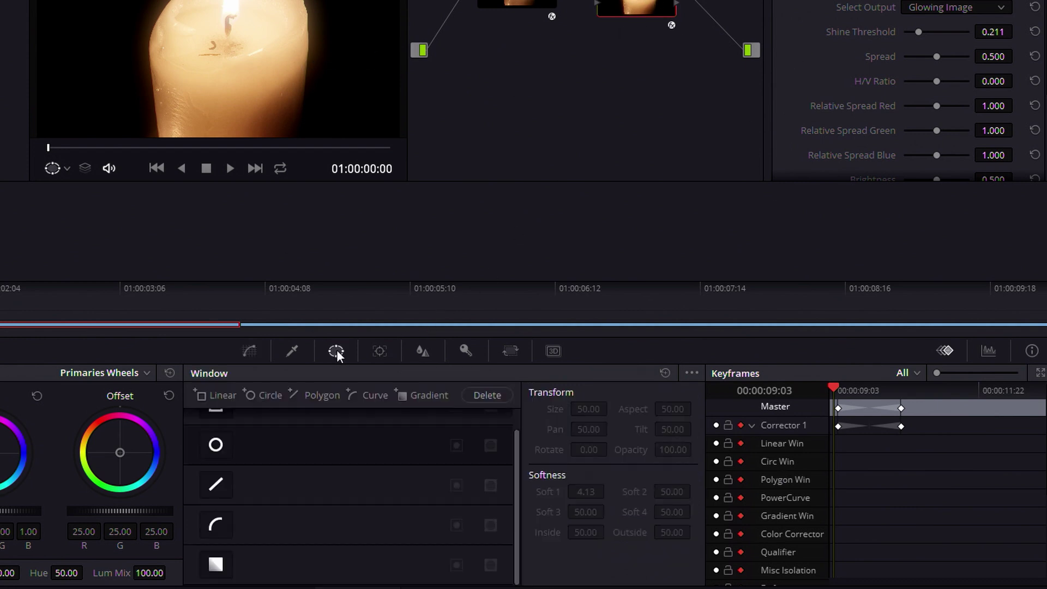
scroll(337, 447, up, 1)
scroll(258, 447, down, 1)
click(215, 566)
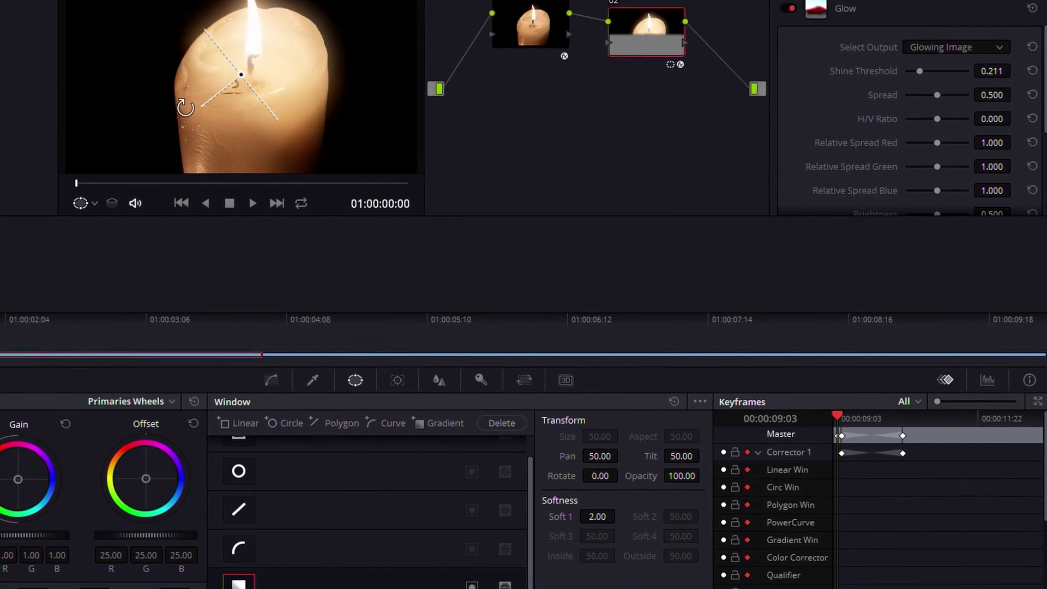
drag(186, 108, 82, 75)
drag(259, 103, 533, 110)
drag(238, 111, 74, 104)
Move both correctors' last keyframes later, and keyframe node 02's gradient window from Pan 25.88 at the clip start to 83.50 at 01:00:02:08.
drag(903, 457, 1013, 455)
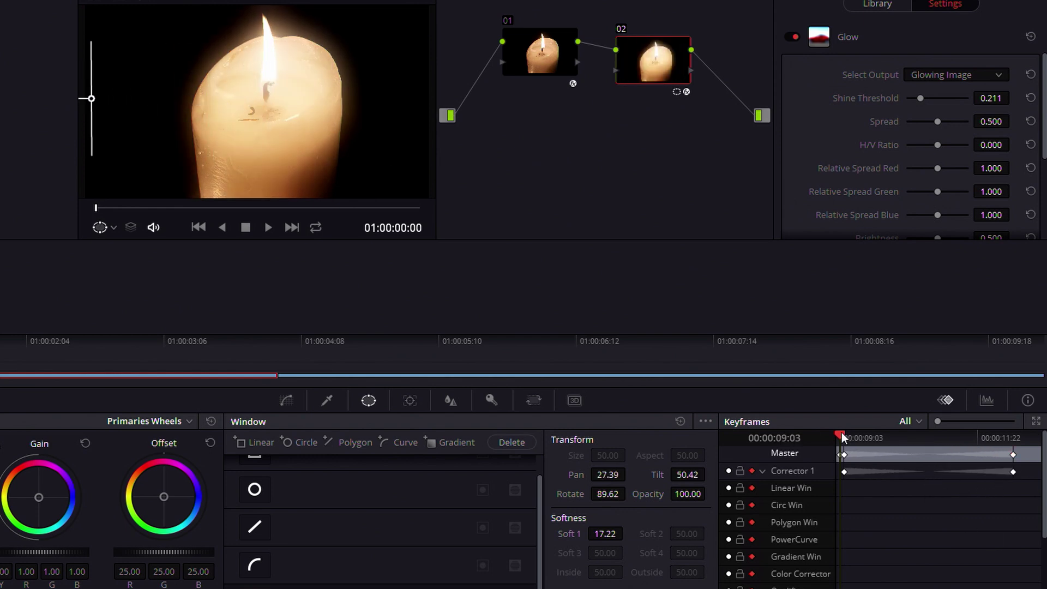
drag(91, 102, 82, 104)
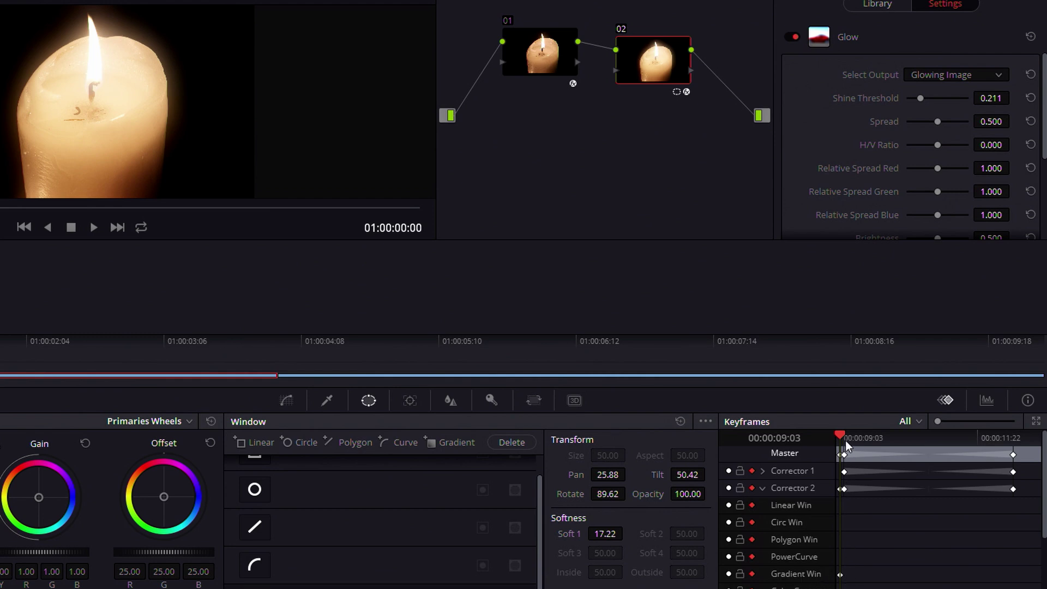
drag(850, 436, 957, 447)
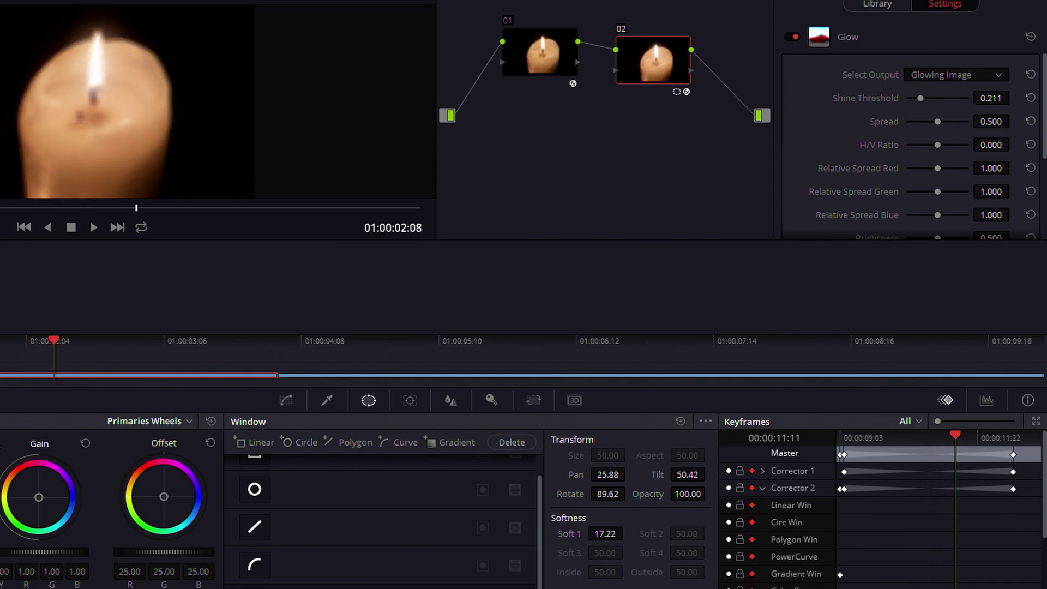
drag(56, 110, 330, 108)
Play the clip from the start to preview the gradient window sweeping across the candle.
drag(958, 433, 752, 437)
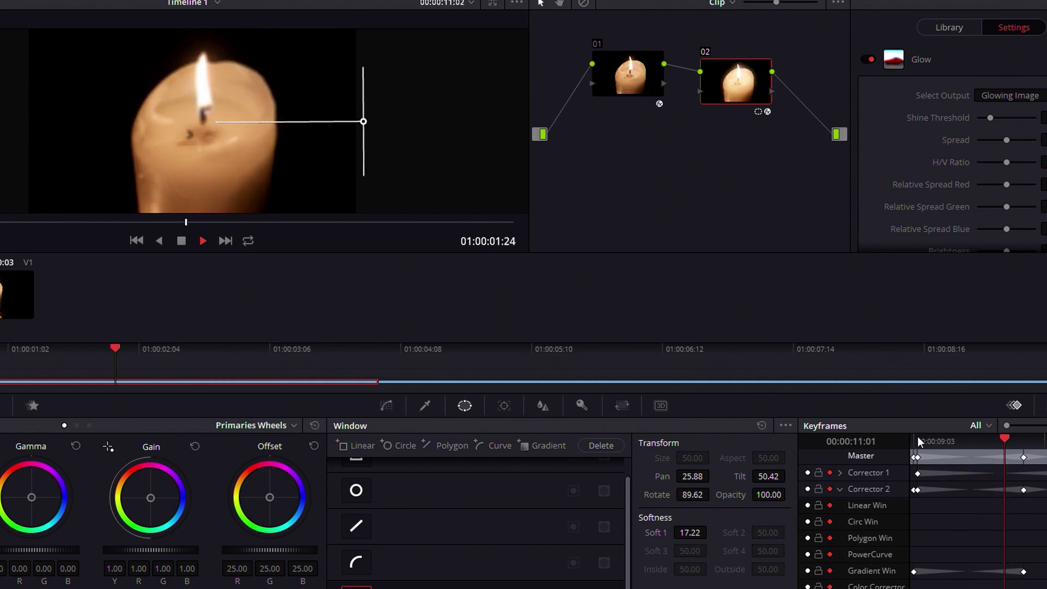
key(space)
drag(959, 448, 1046, 460)
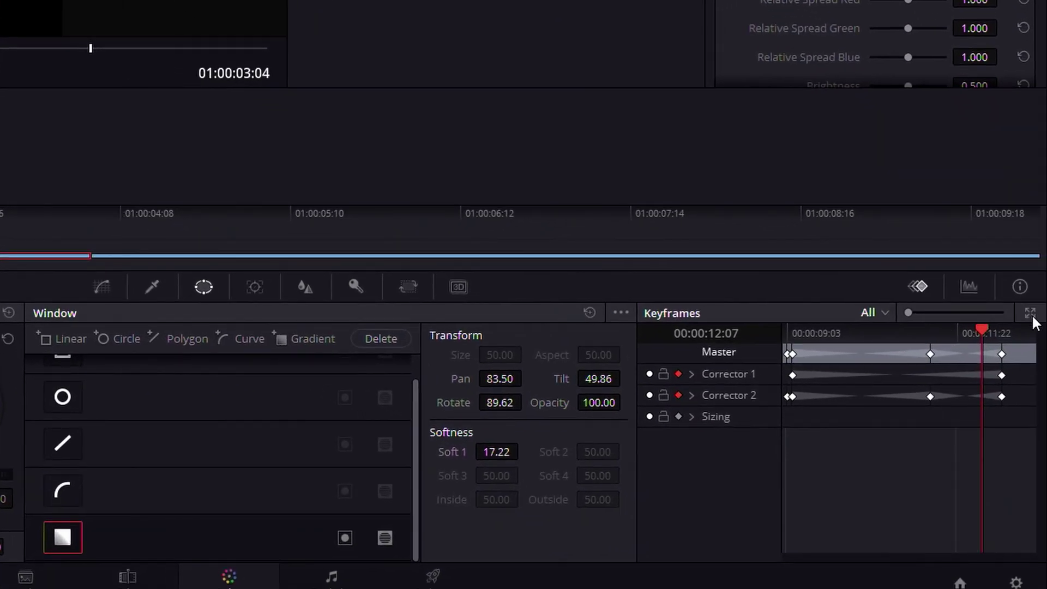
Enlarge the keyframe editor, expand Corrector 2's tracks and scrub through the first frames of the window animation.
click(1030, 313)
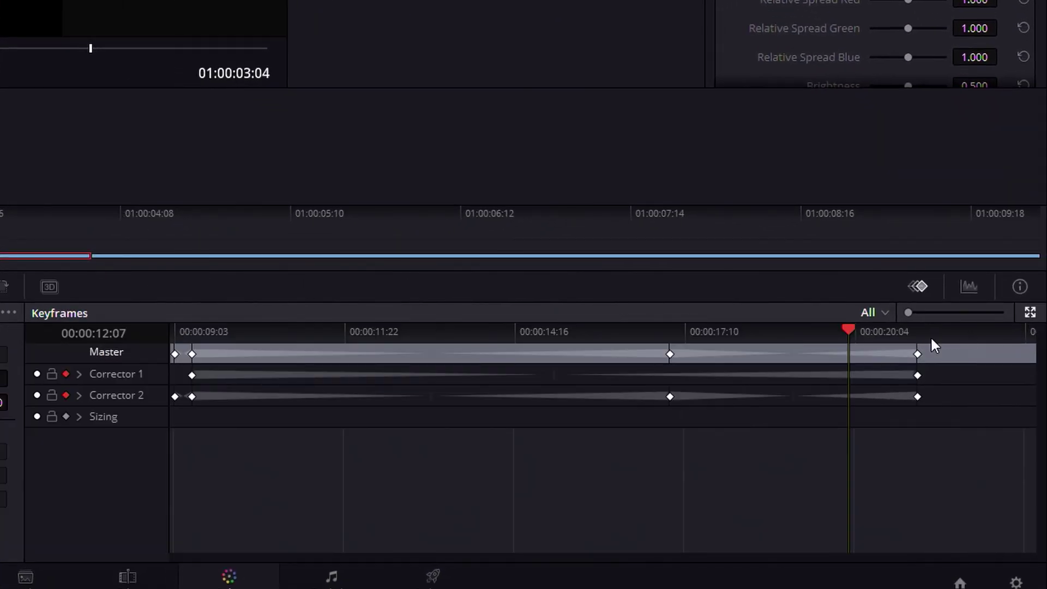
mouse_move(909, 321)
mouse_down()
mouse_move(946, 312)
mouse_move(892, 319)
mouse_up()
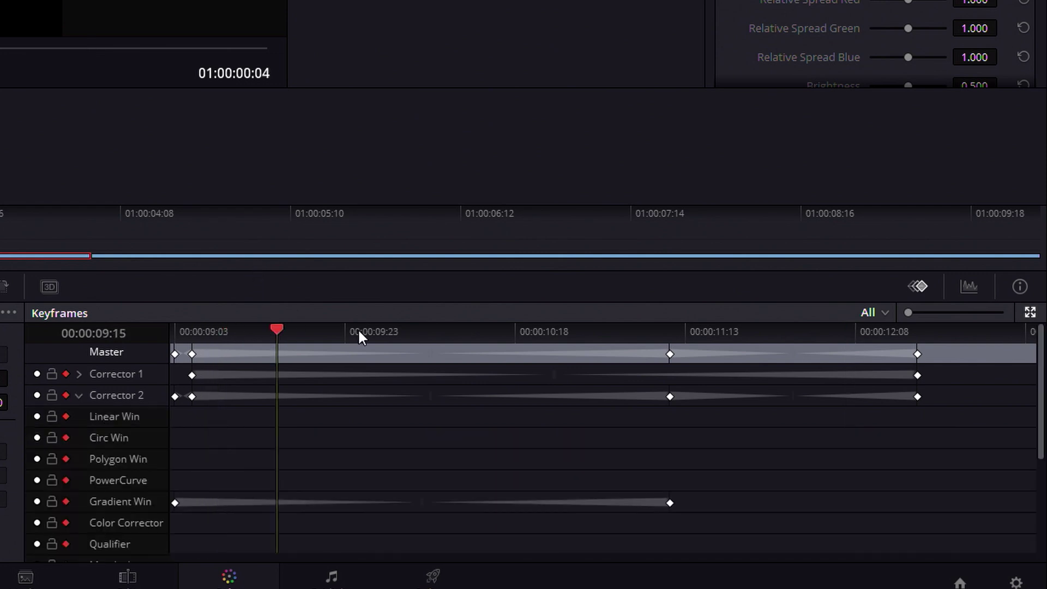
drag(359, 331, 80, 390)
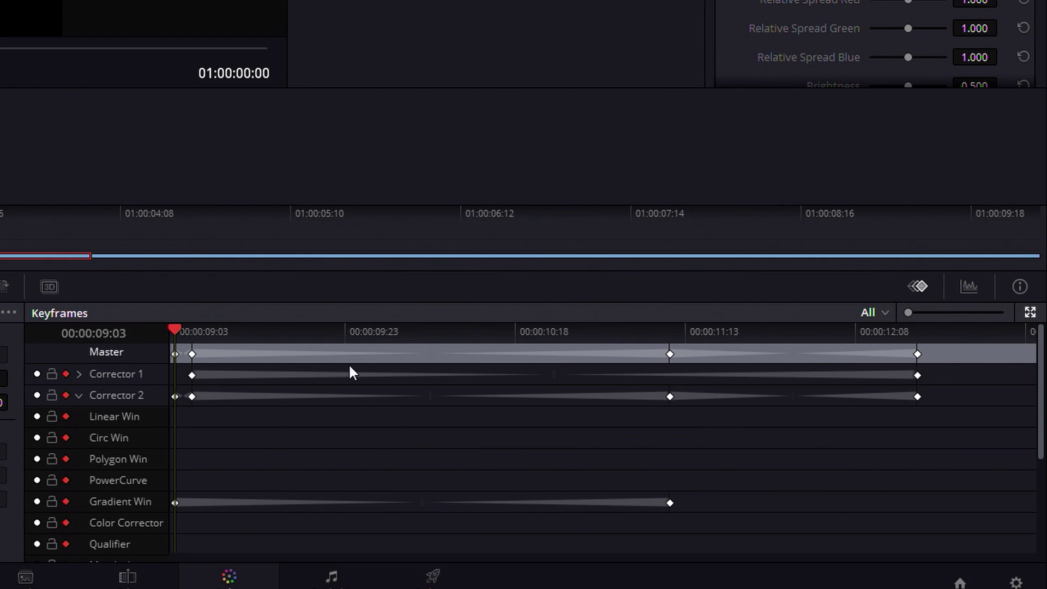
drag(176, 326, 335, 343)
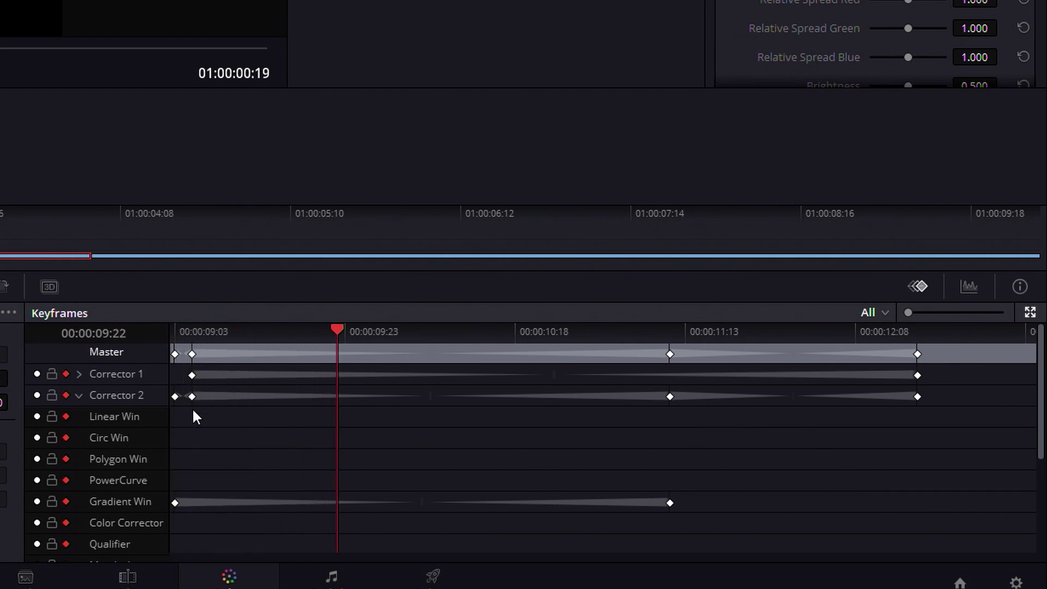
Select both Gradient Win keyframes of Corrector 2 and apply Change to Dynamic Keyframe.
drag(727, 532, 171, 498)
right_click(176, 499)
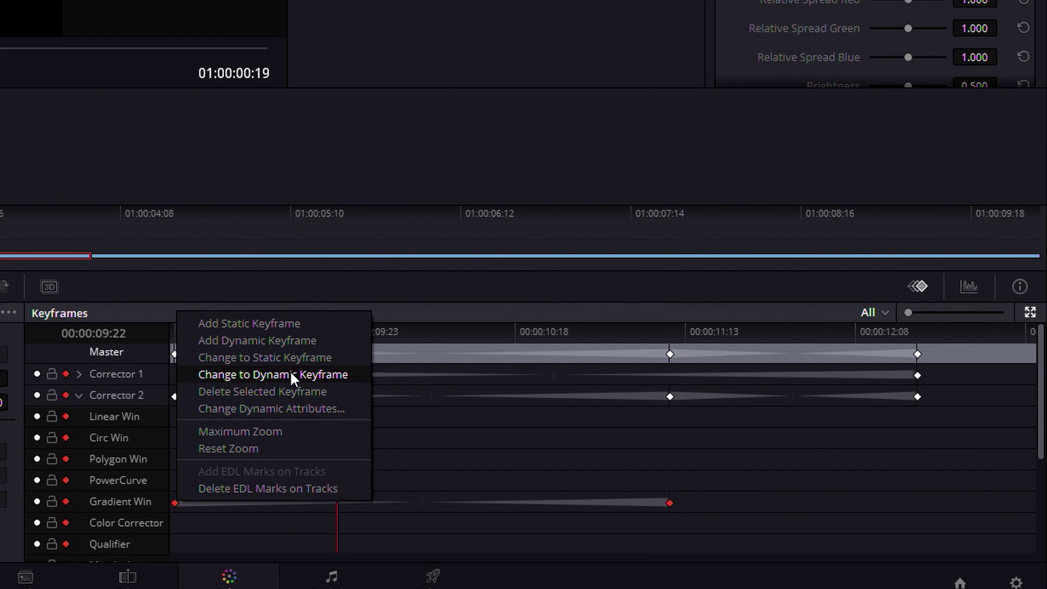
click(320, 376)
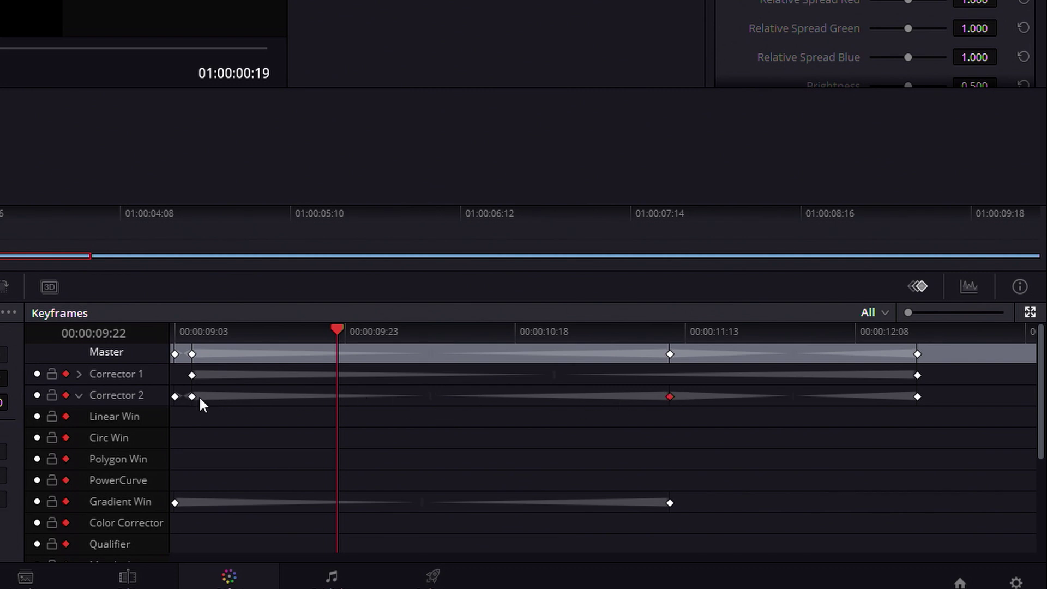
Change both of Corrector 2's Gradient Win keyframes to static keyframes.
drag(698, 511, 175, 498)
right_click(175, 500)
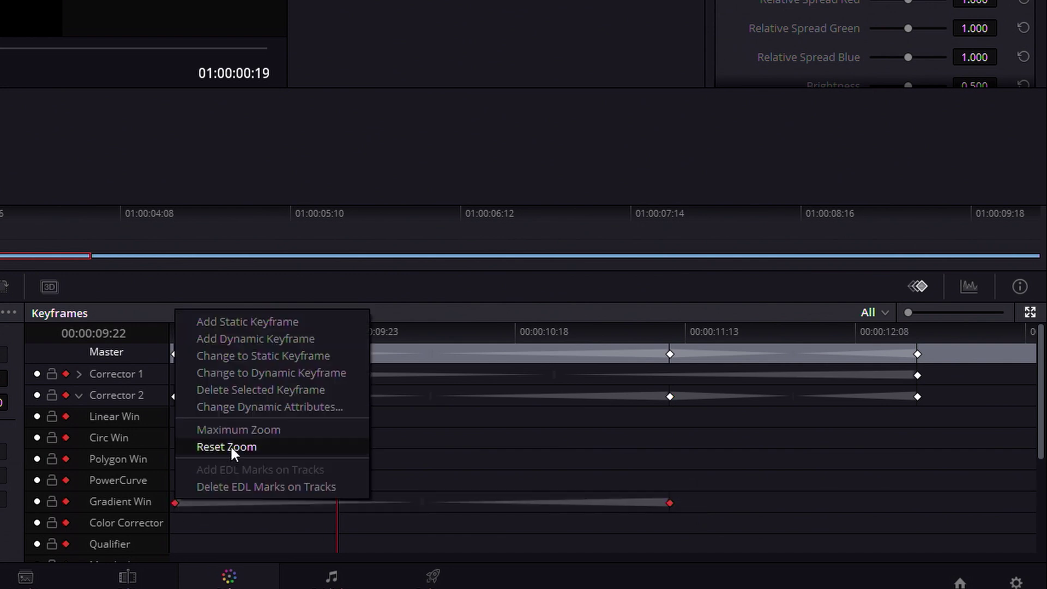
click(250, 356)
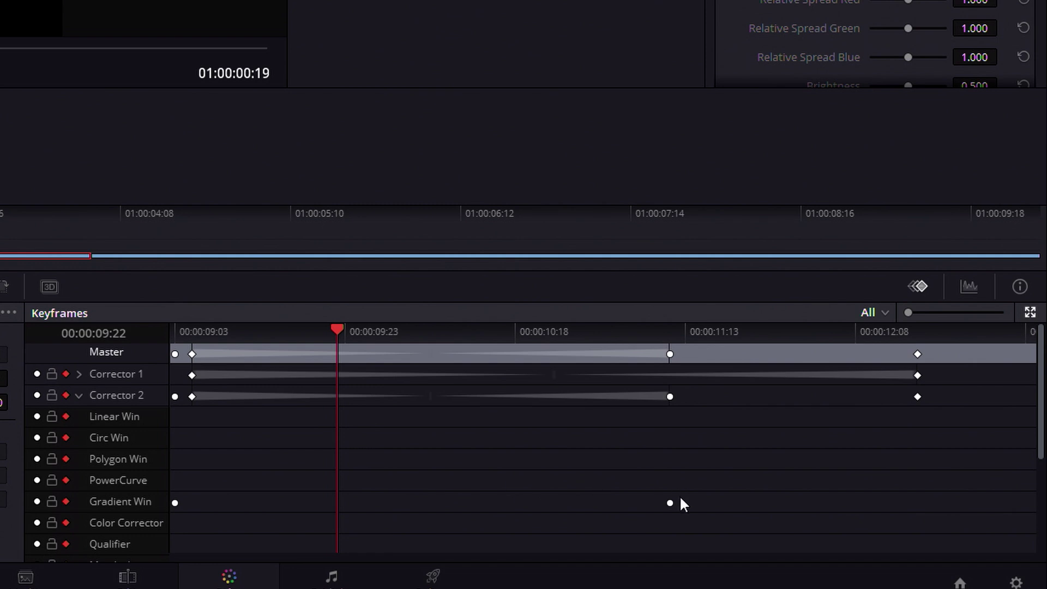
Scrub from the clip start to the second Gradient Win keyframe at 01:00:02:08 to check how the static keyframes switch the window.
drag(338, 328, 235, 382)
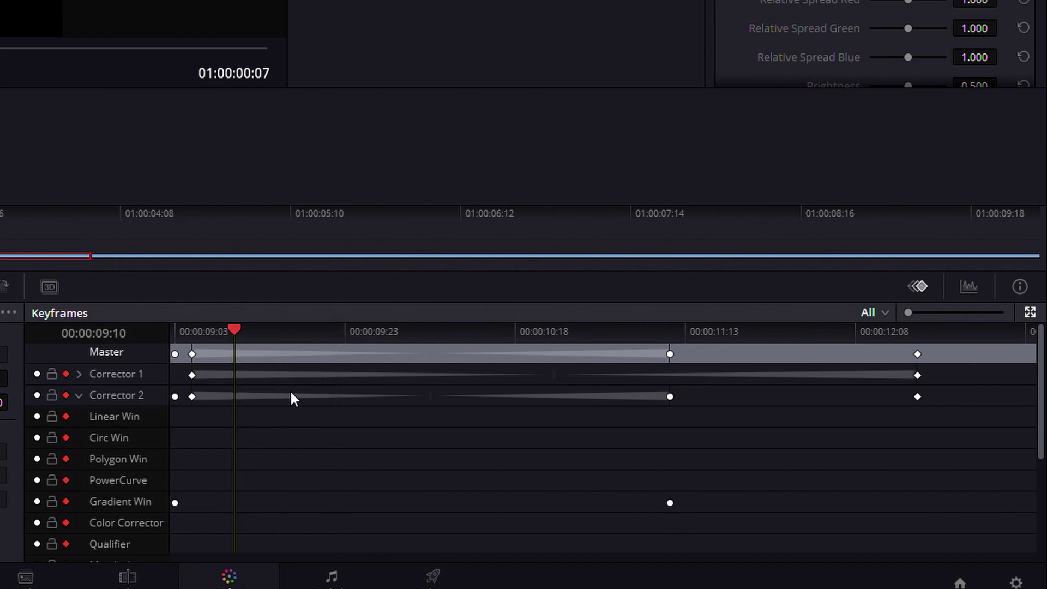
drag(228, 332, 173, 333)
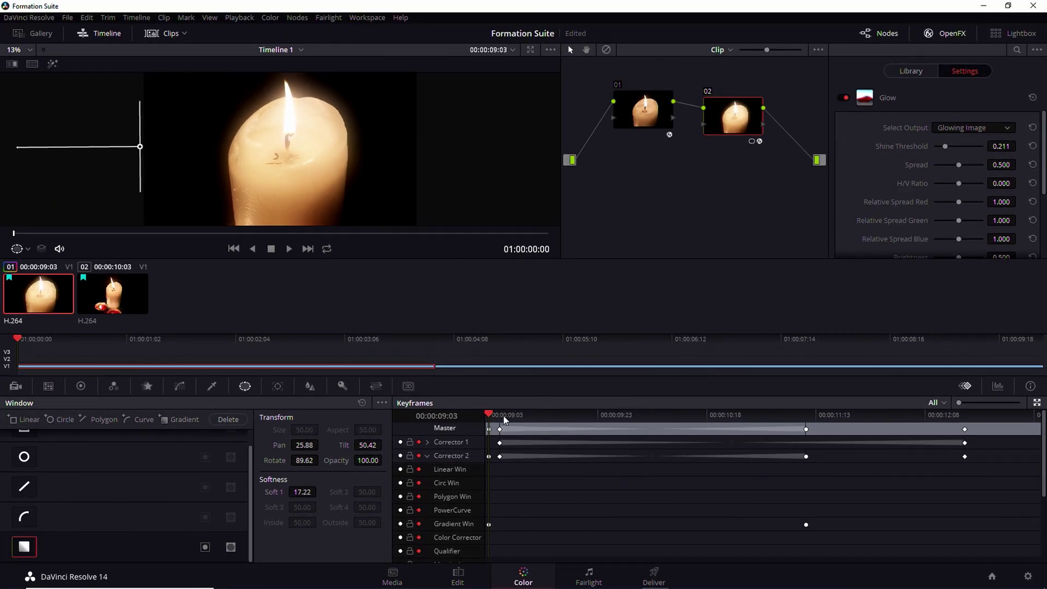
drag(488, 417, 824, 487)
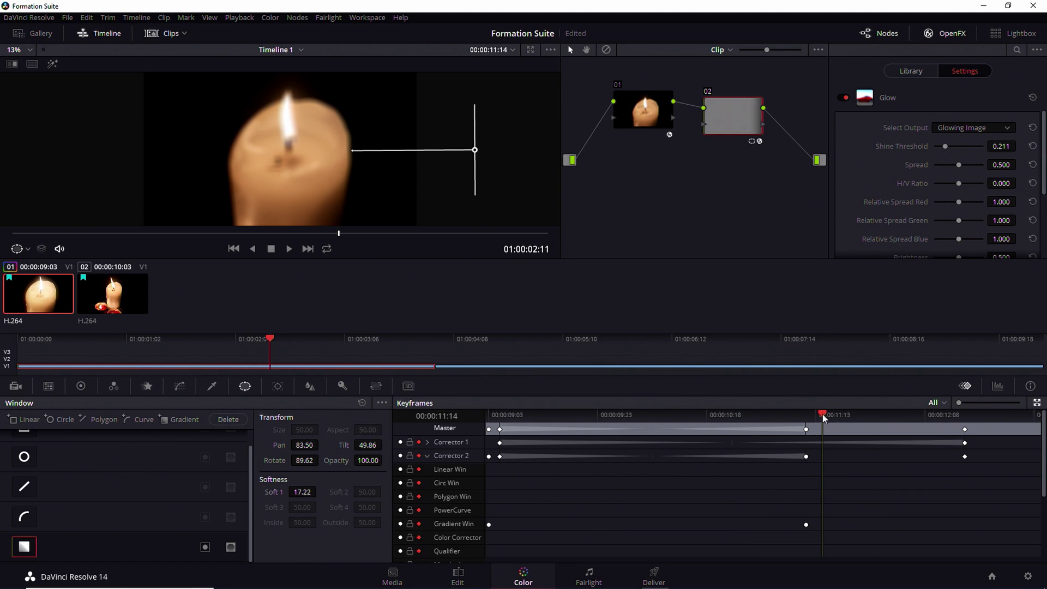
drag(823, 417, 807, 418)
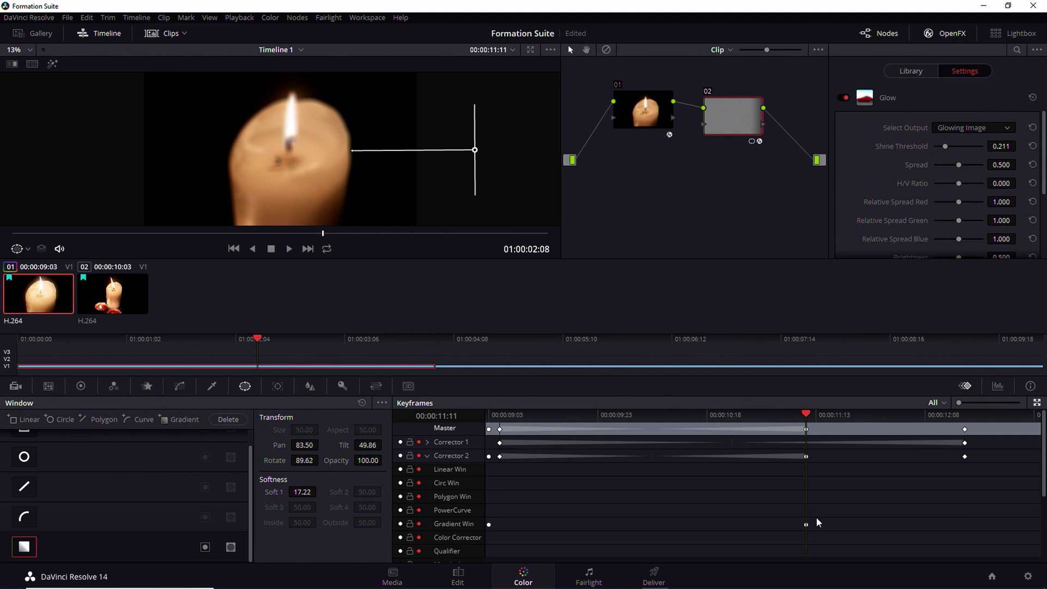